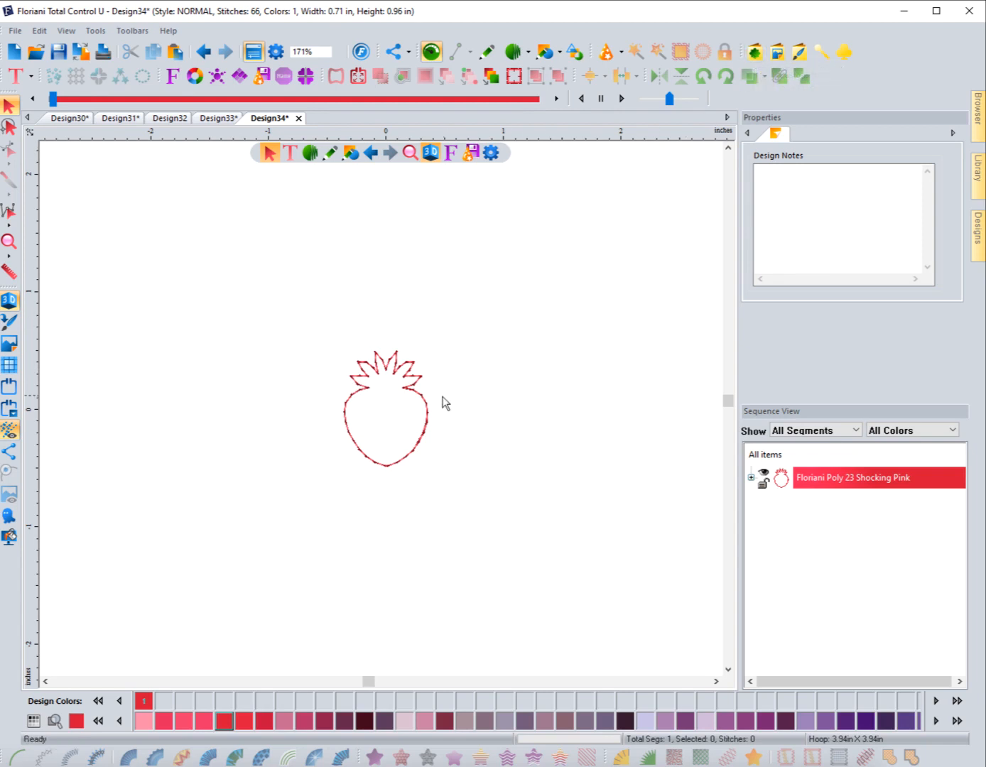
drag(306, 328, 481, 505)
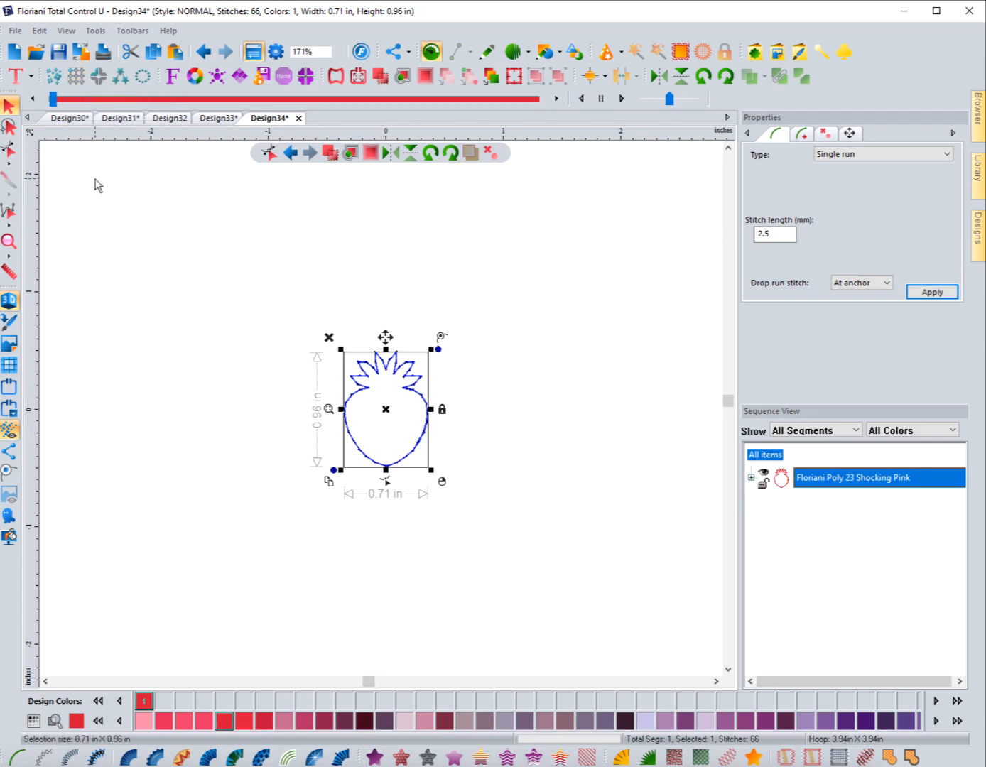
click(76, 77)
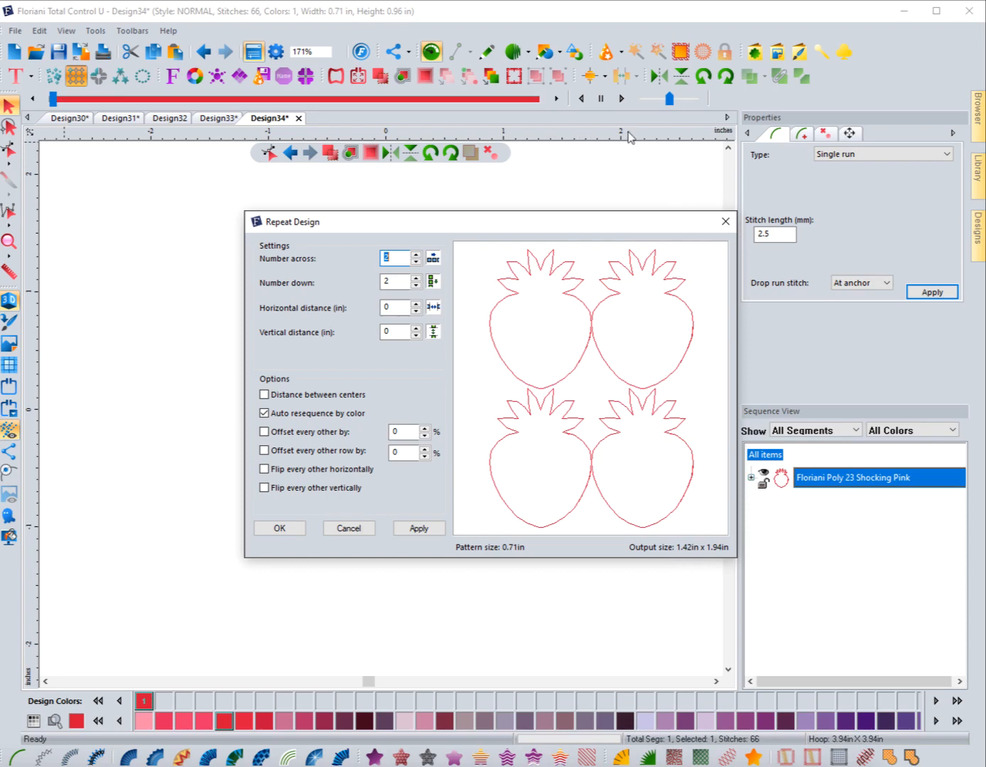
click(725, 222)
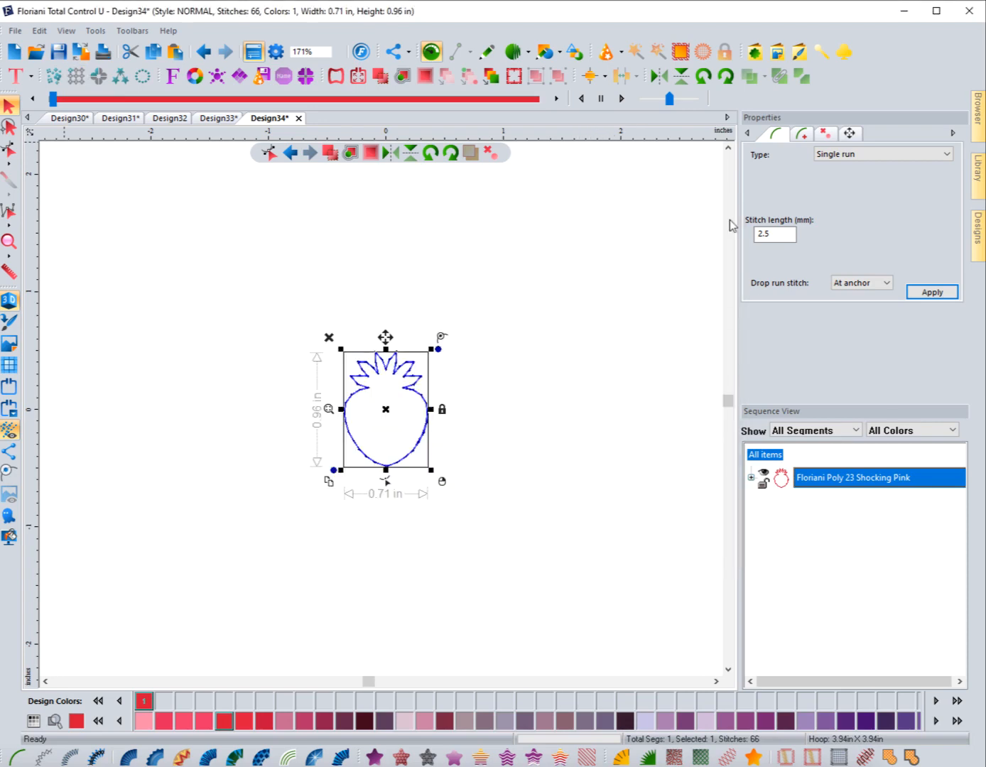
Step: Check which measurement unit the ruler is set to, then clear the selection
right_click(589, 133)
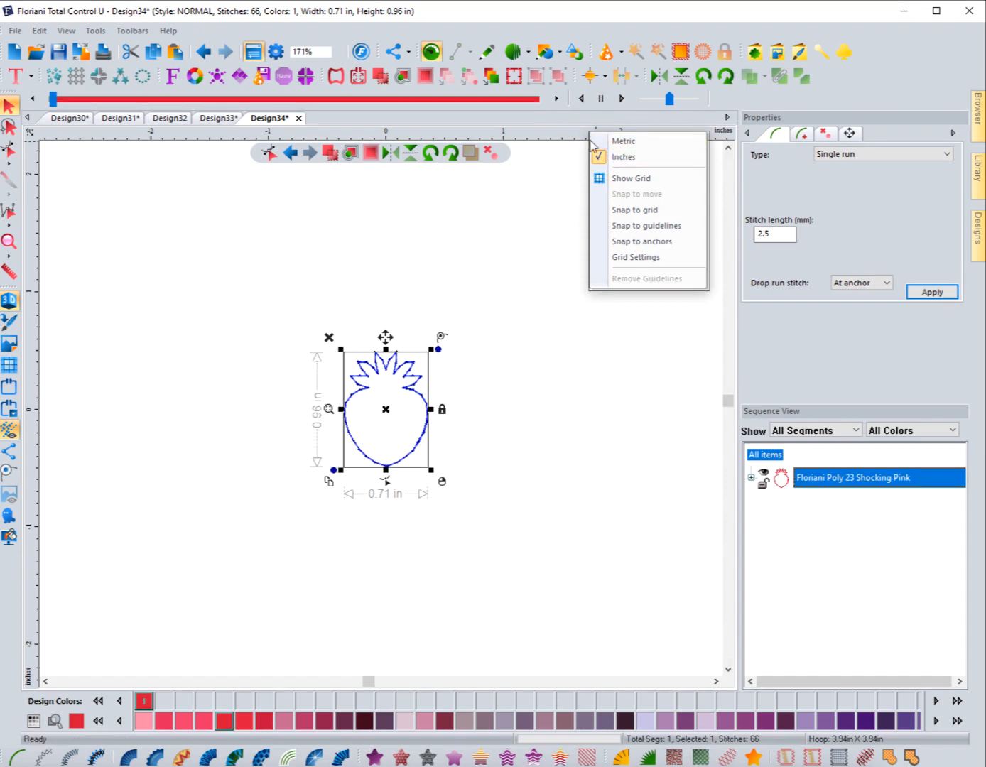
click(569, 150)
right_click(568, 140)
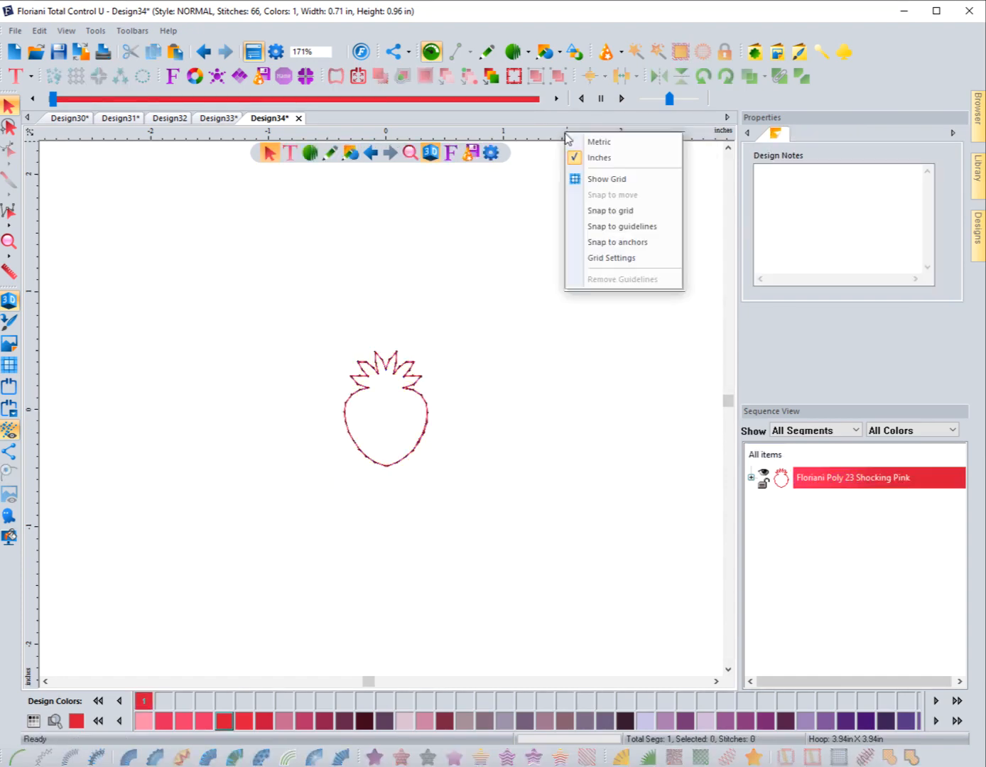
click(495, 248)
Step: Select the strawberry outline, start Repeat Design for it, and set the number across to 11
drag(321, 326, 481, 505)
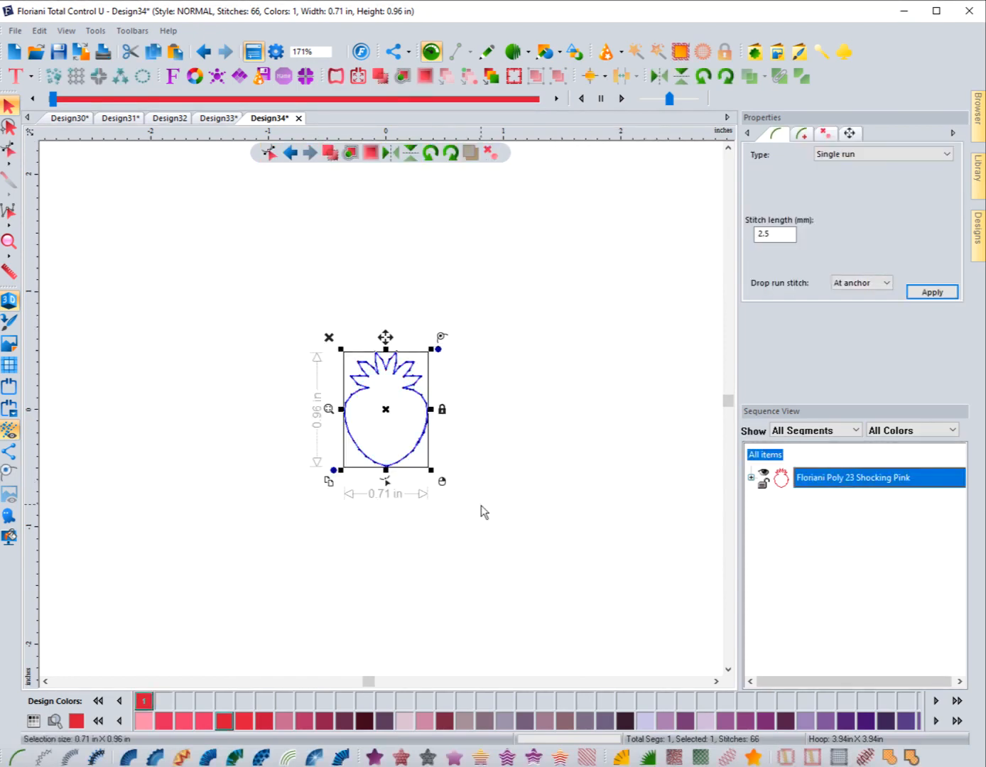
click(76, 76)
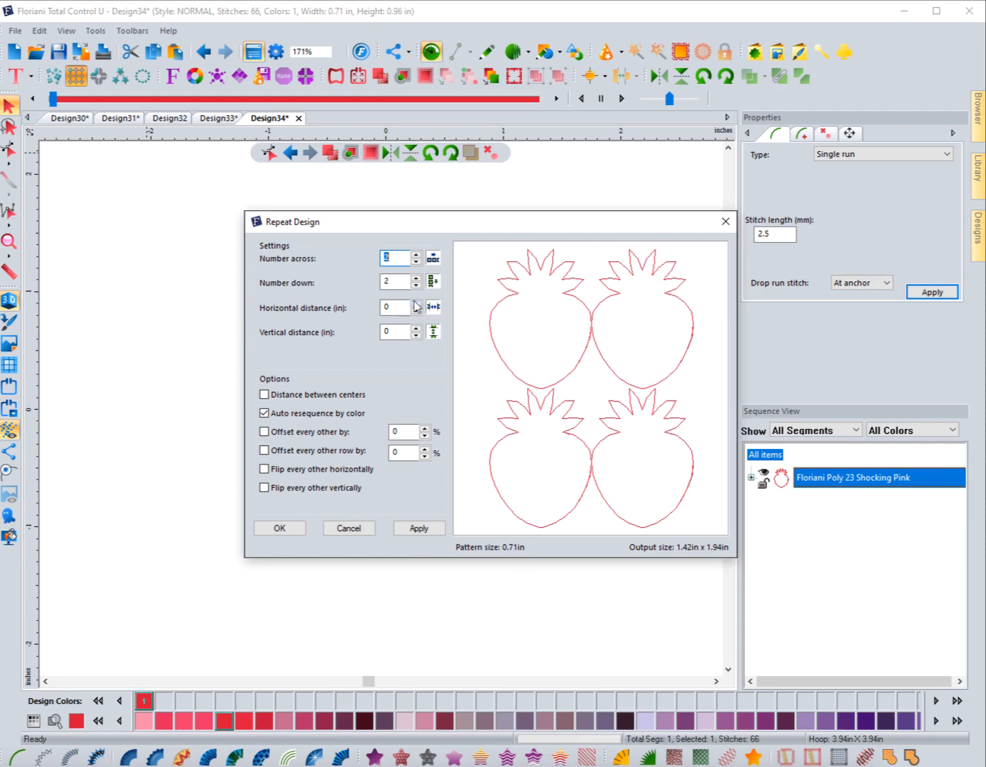
click(416, 254)
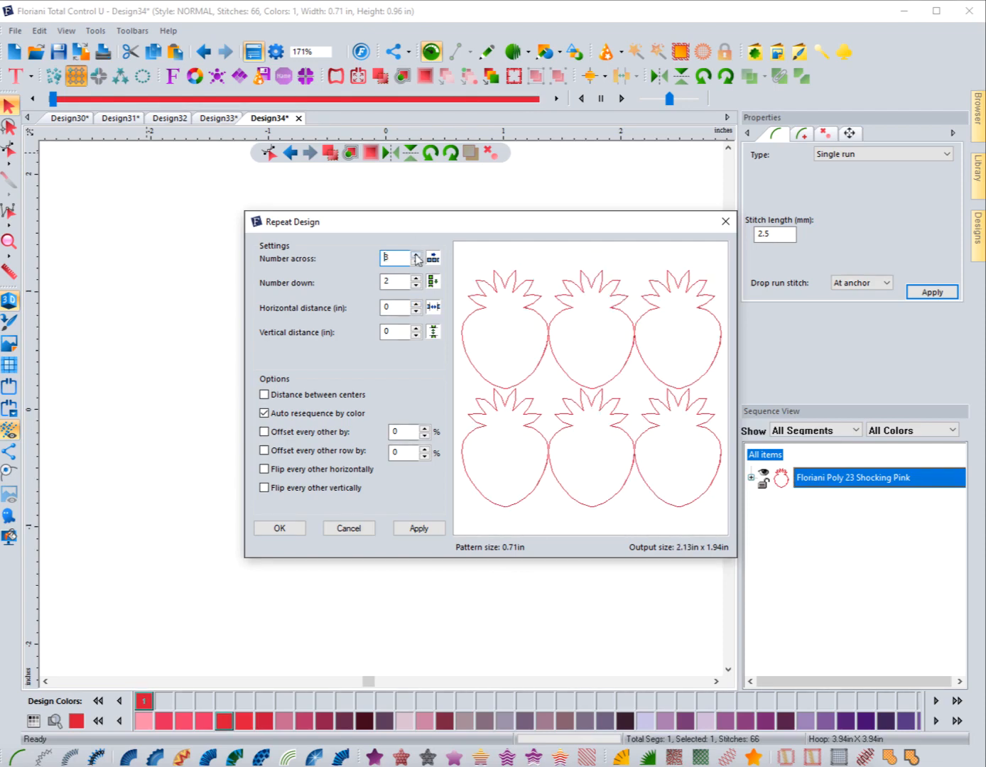
click(416, 254)
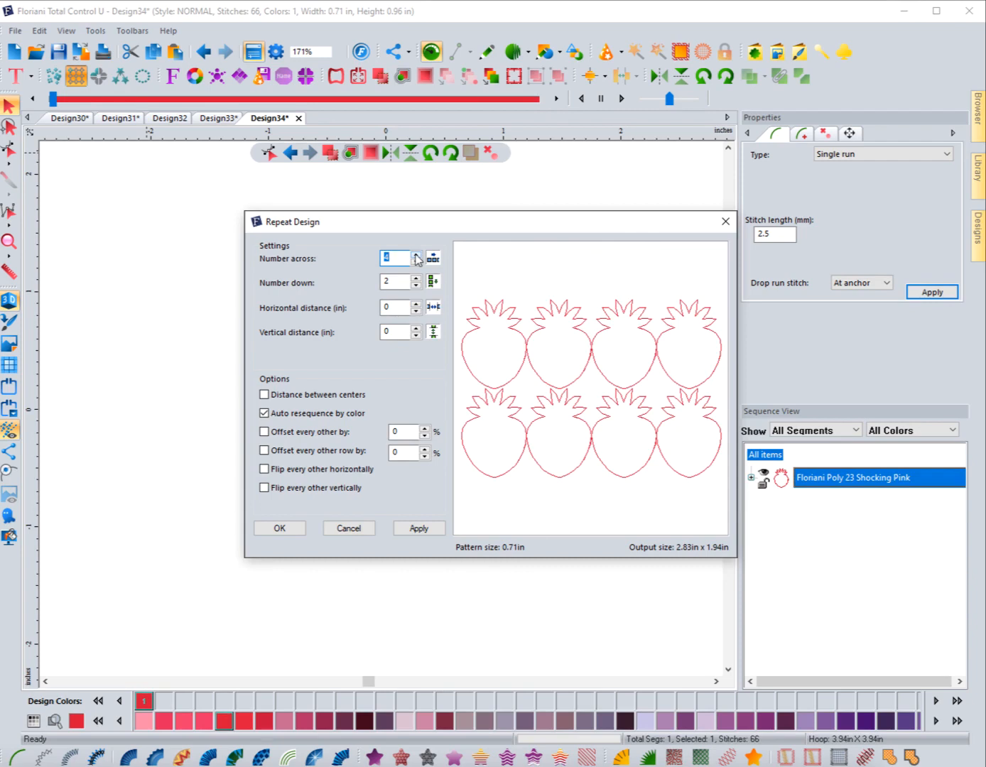
click(416, 254)
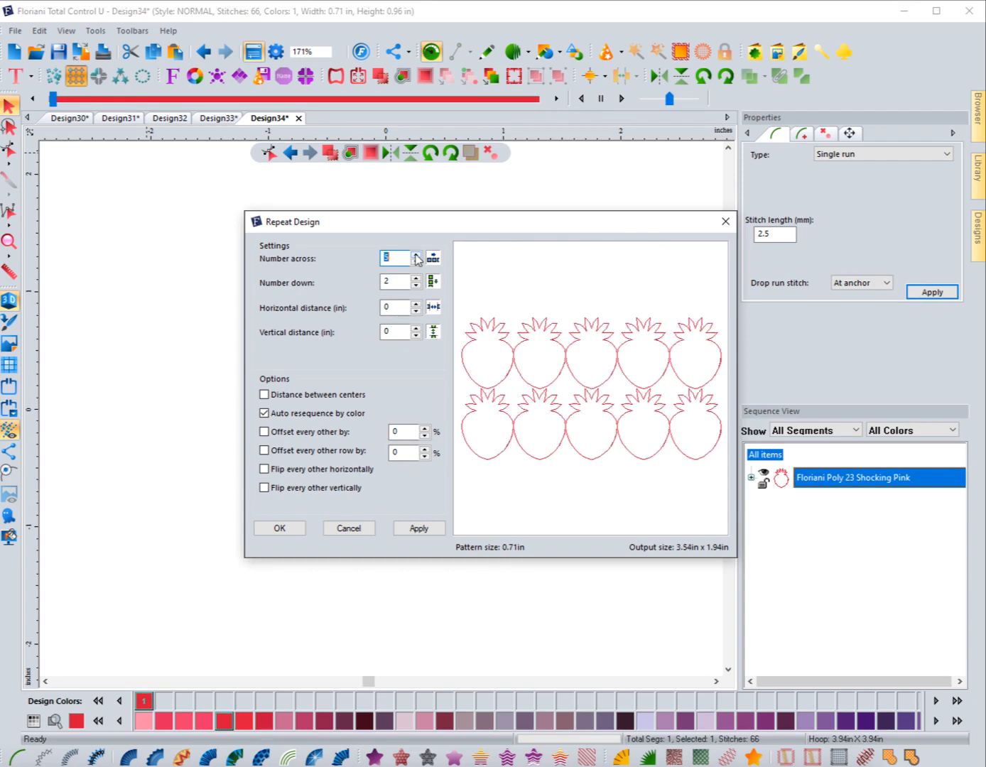
click(417, 254)
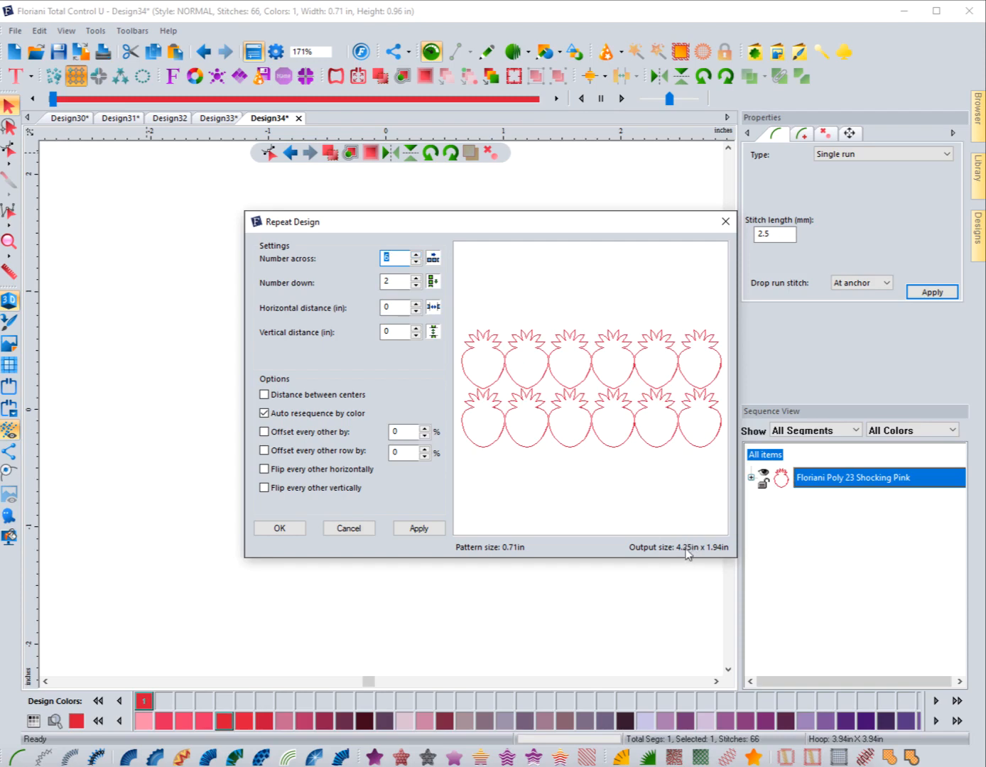
click(417, 255)
click(416, 255)
click(417, 255)
click(416, 255)
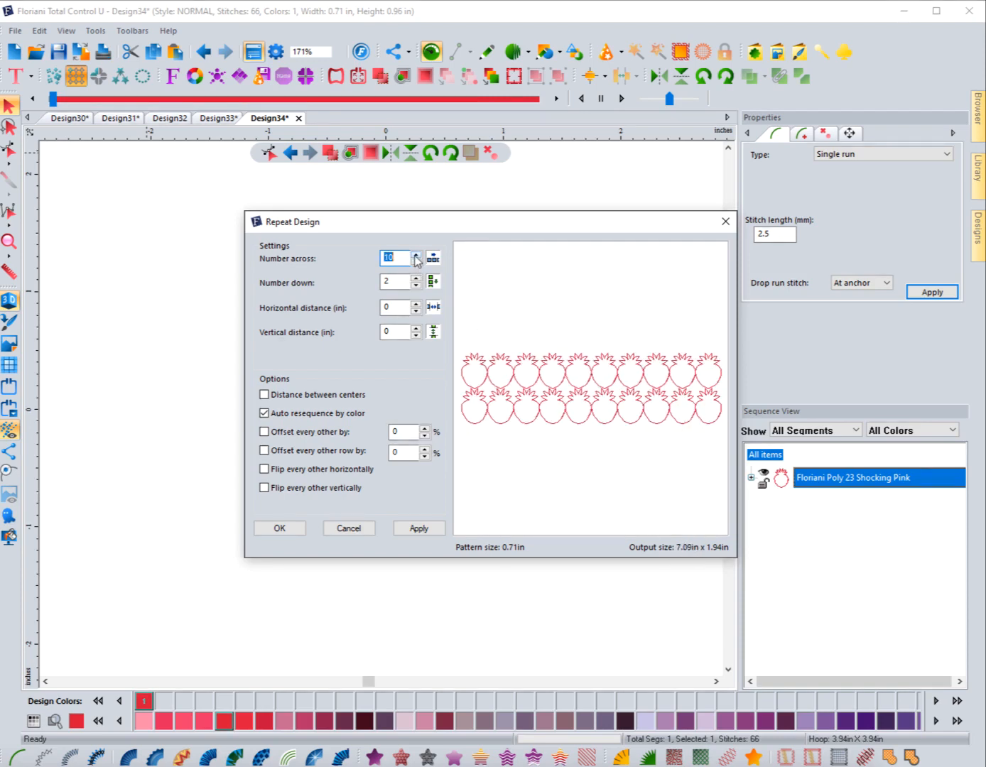
click(417, 255)
click(416, 255)
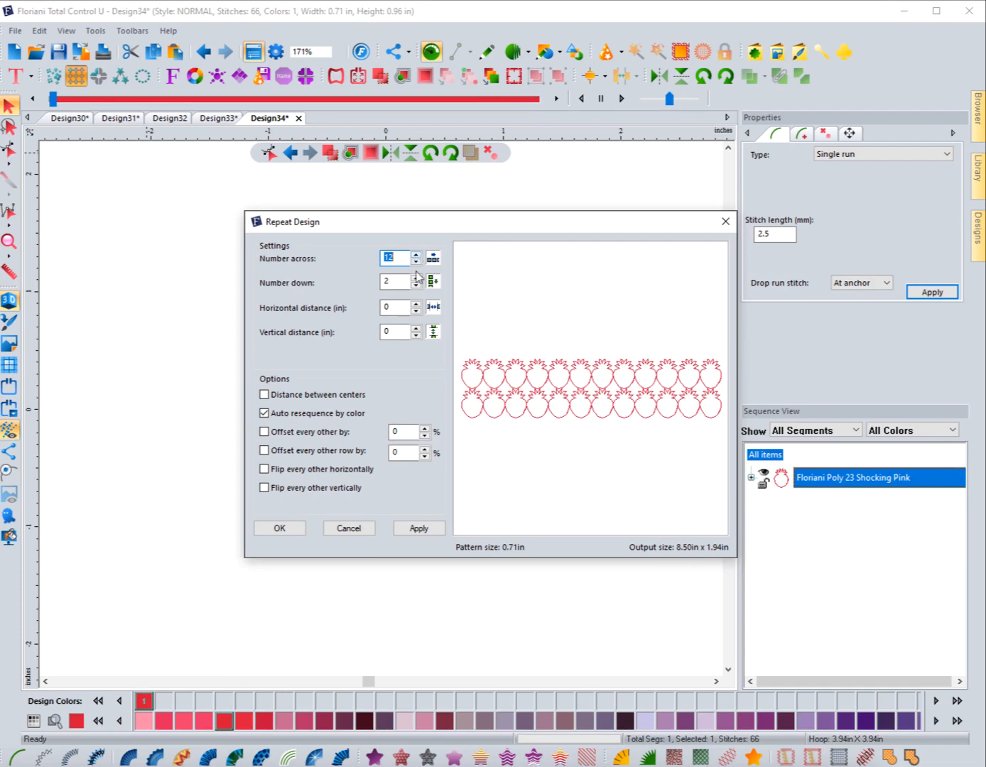
click(417, 263)
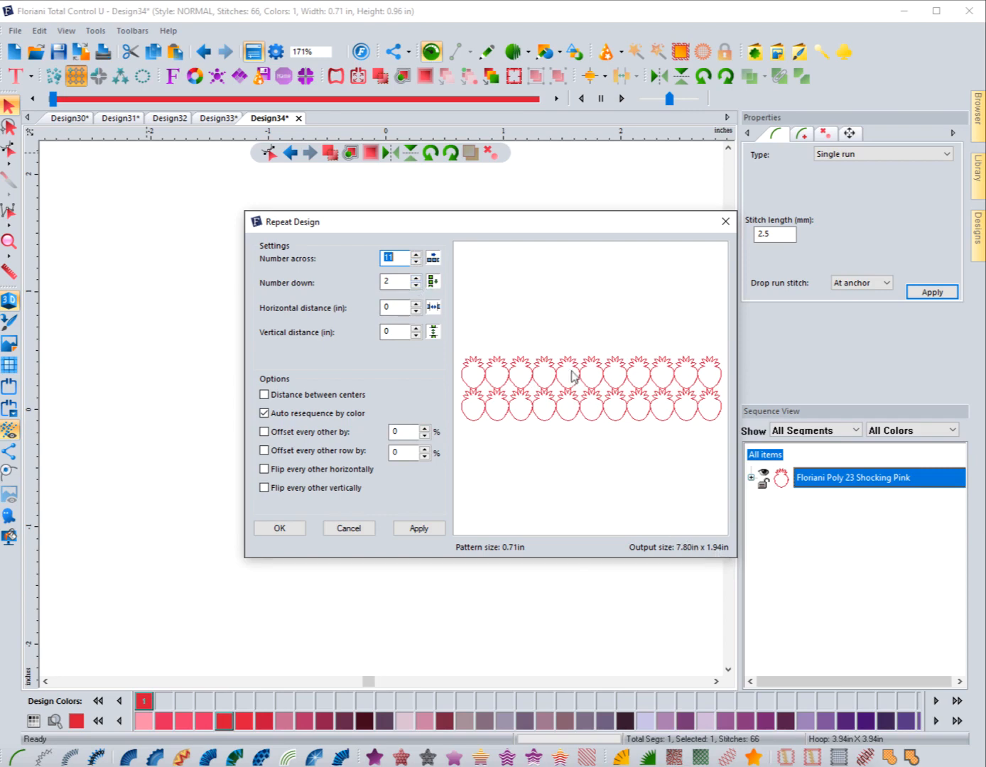
Step: Set the number of strawberry repeats down to 8
click(417, 279)
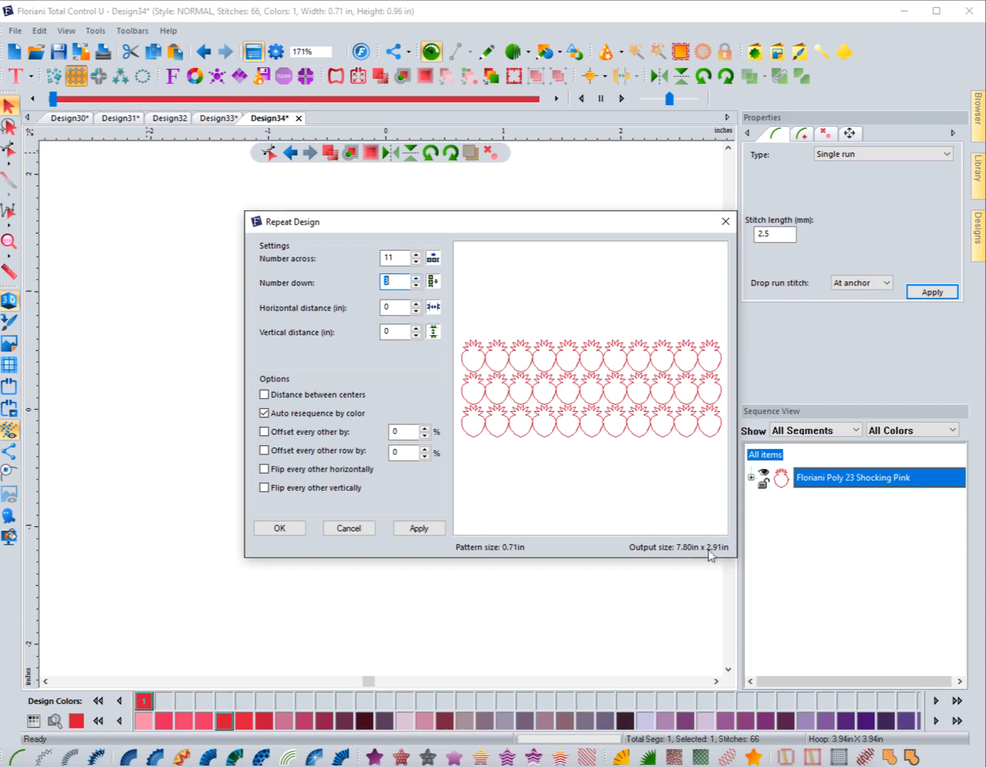
click(416, 279)
click(416, 279)
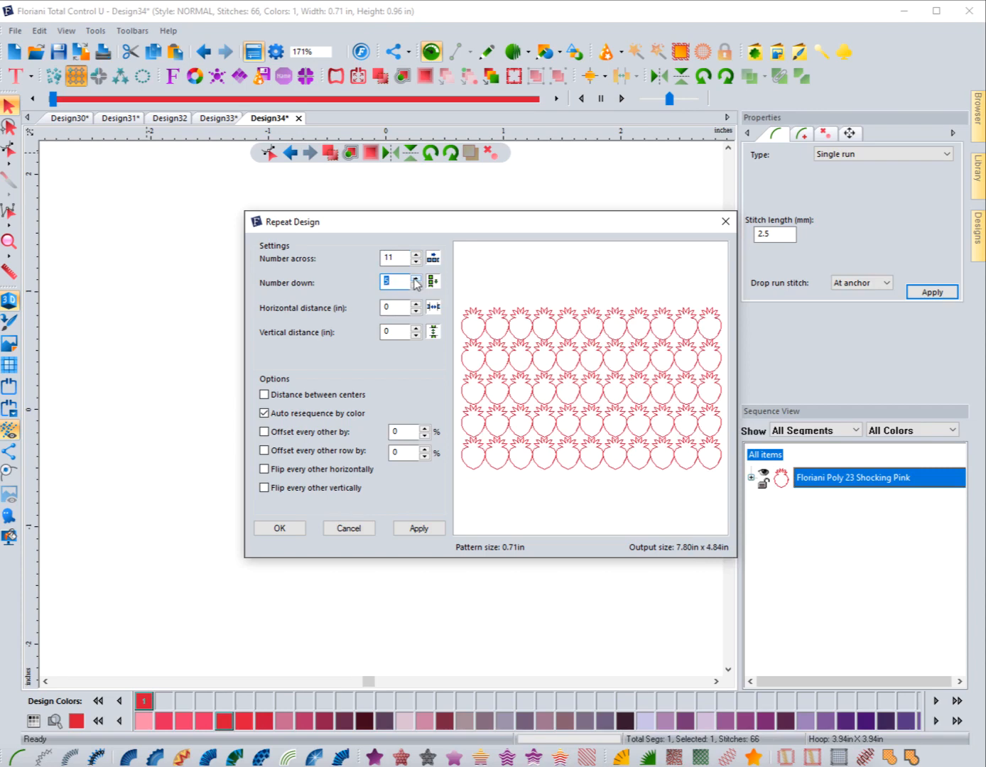
click(416, 278)
click(415, 279)
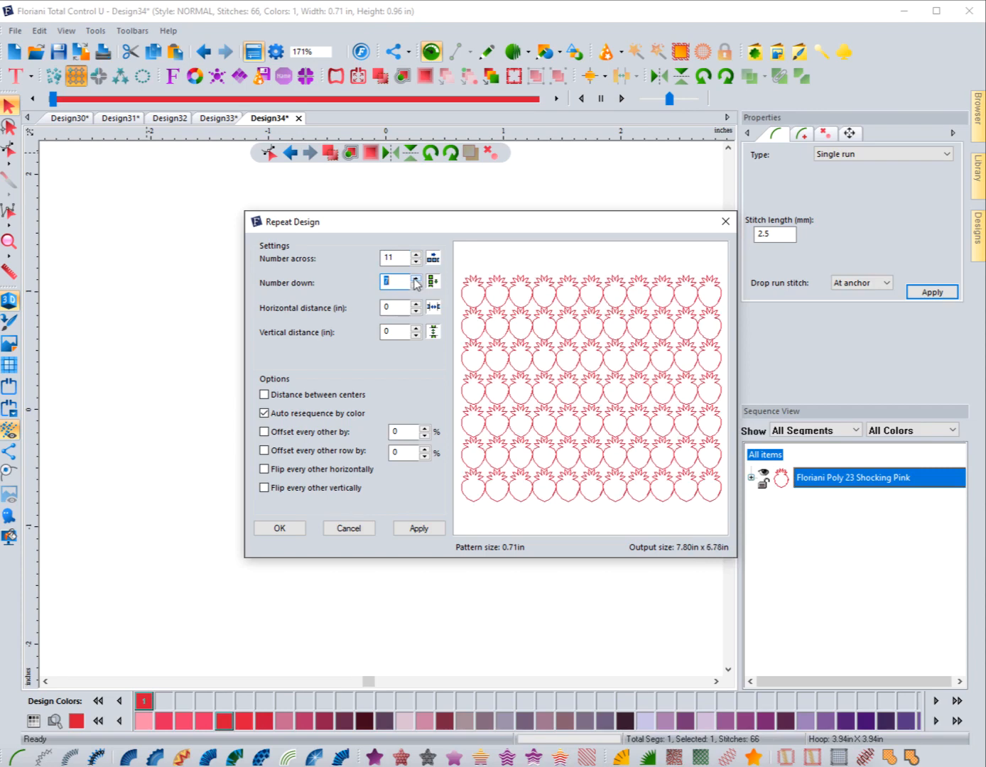
click(416, 279)
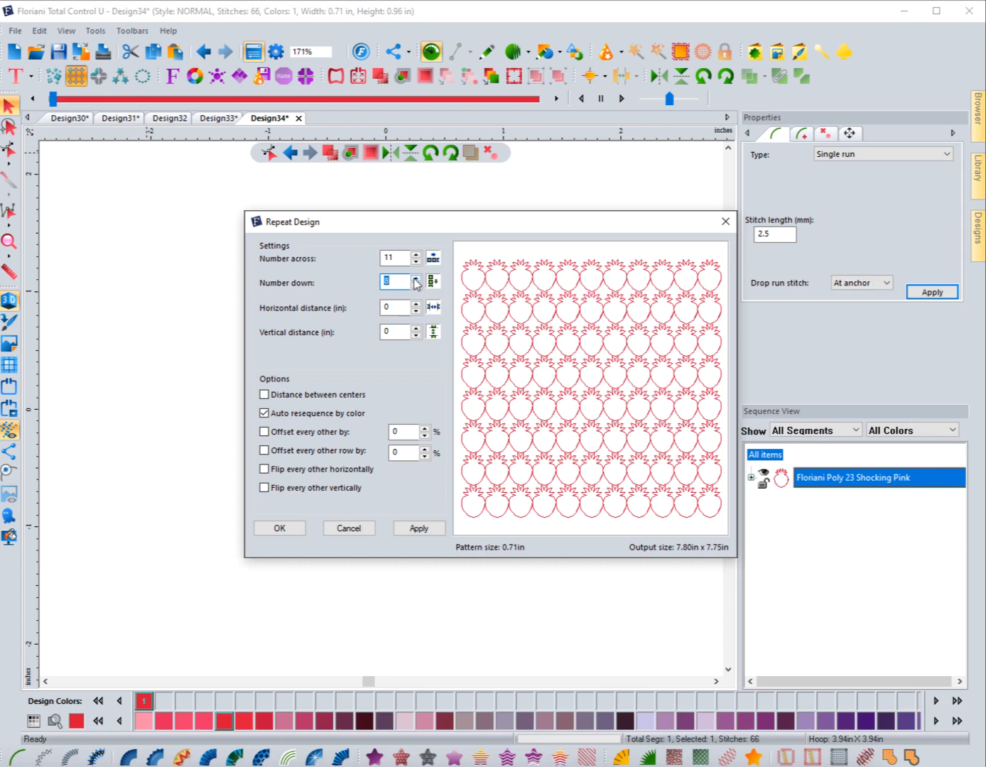
click(415, 279)
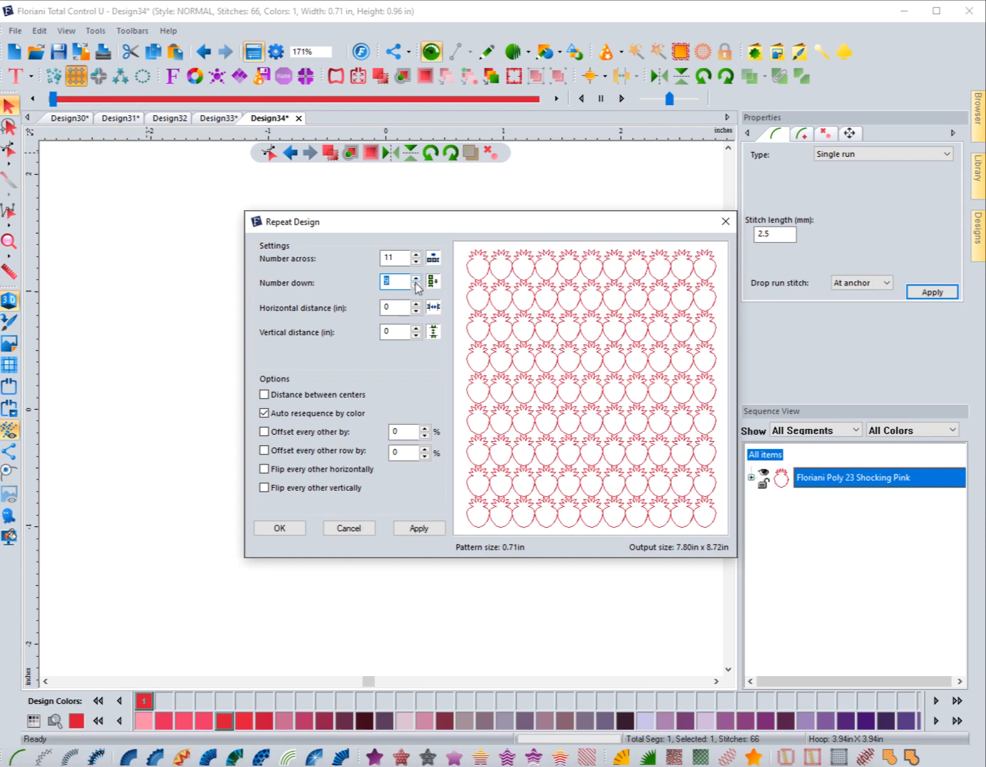
click(416, 284)
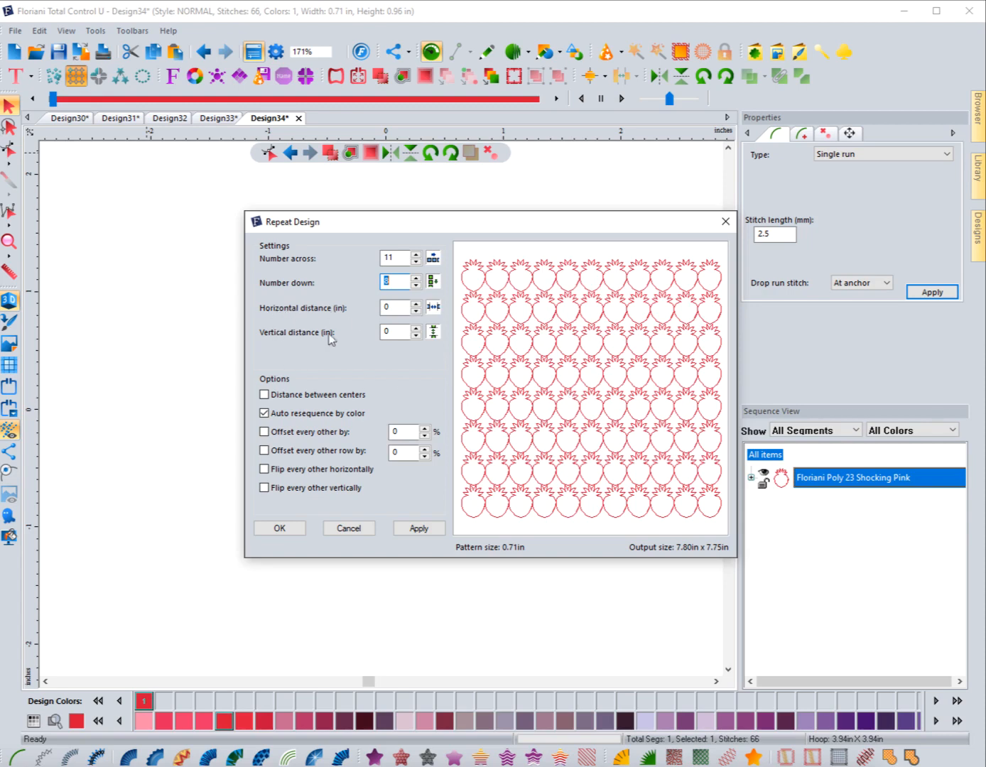
Step: Set the horizontal and vertical distances between the strawberries to 0.25 in each and update the preview
click(397, 307)
key(BackSpace)
text(.25)
click(419, 529)
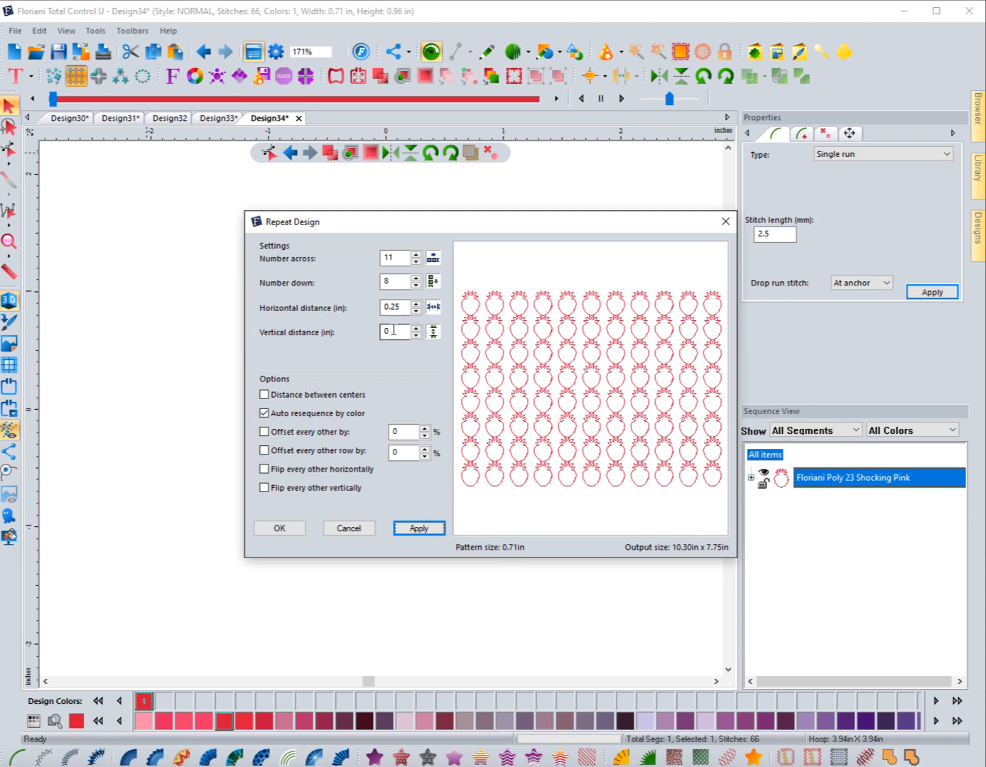
drag(395, 332, 359, 328)
text(.25)
click(424, 528)
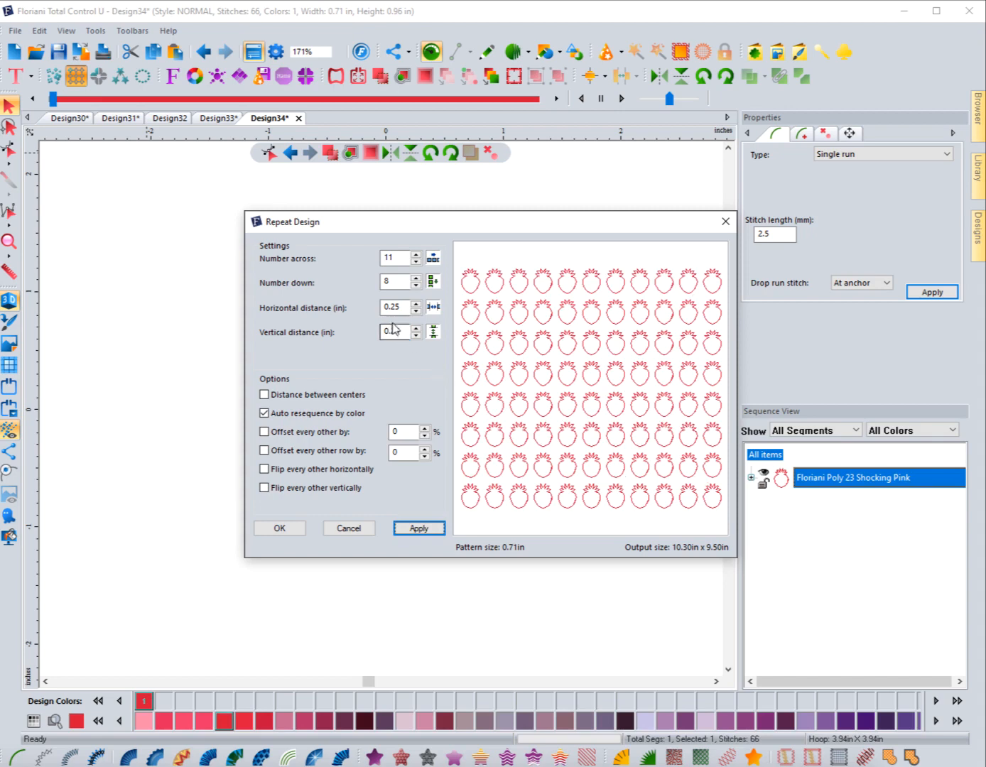
Step: Reduce the vertical distance between the strawberry rows to 0.1 in and update the preview
drag(405, 331, 390, 331)
double_click(393, 332)
text(.10)
click(429, 531)
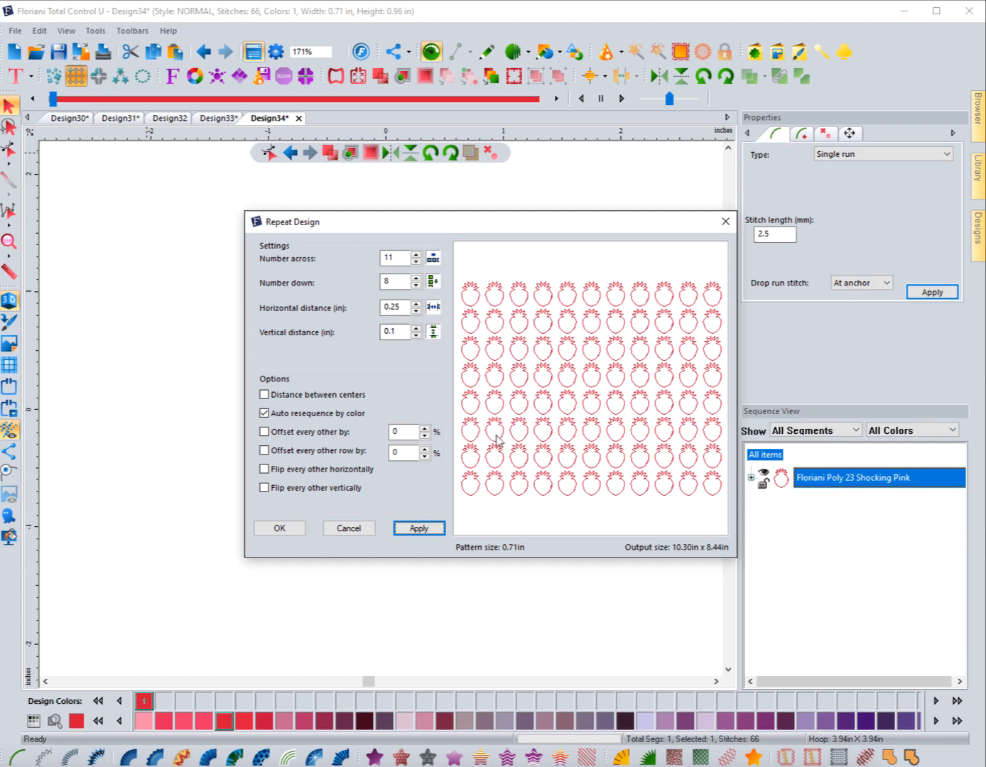
Step: Reset the horizontal and vertical distances to 0 in and update the preview
double_click(406, 310)
text(0)
key(Tab)
text(0)
click(419, 529)
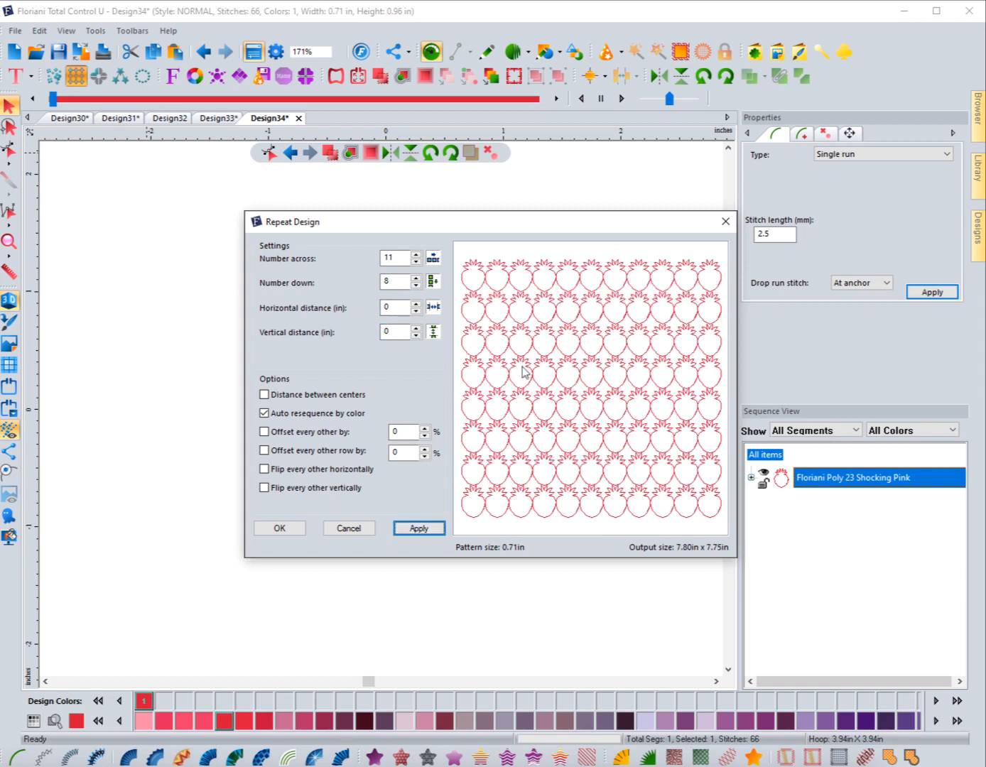
Step: Set both the horizontal and vertical distances back to 0.25 in and update the preview
double_click(395, 307)
key(Tab)
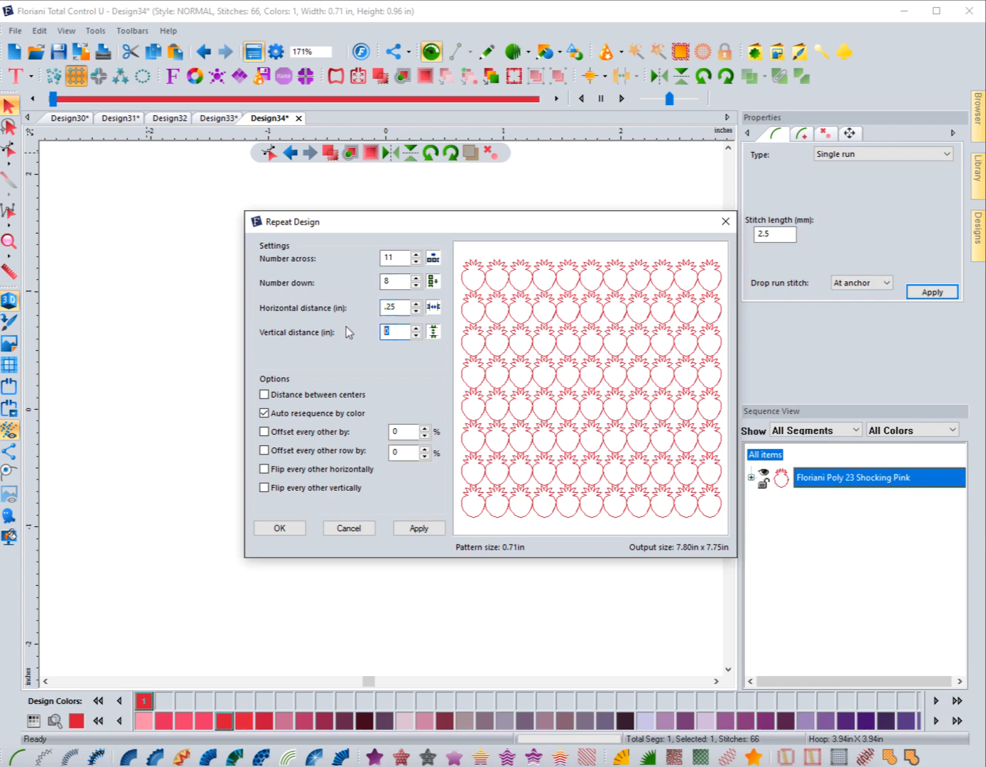
text(.25)
click(419, 528)
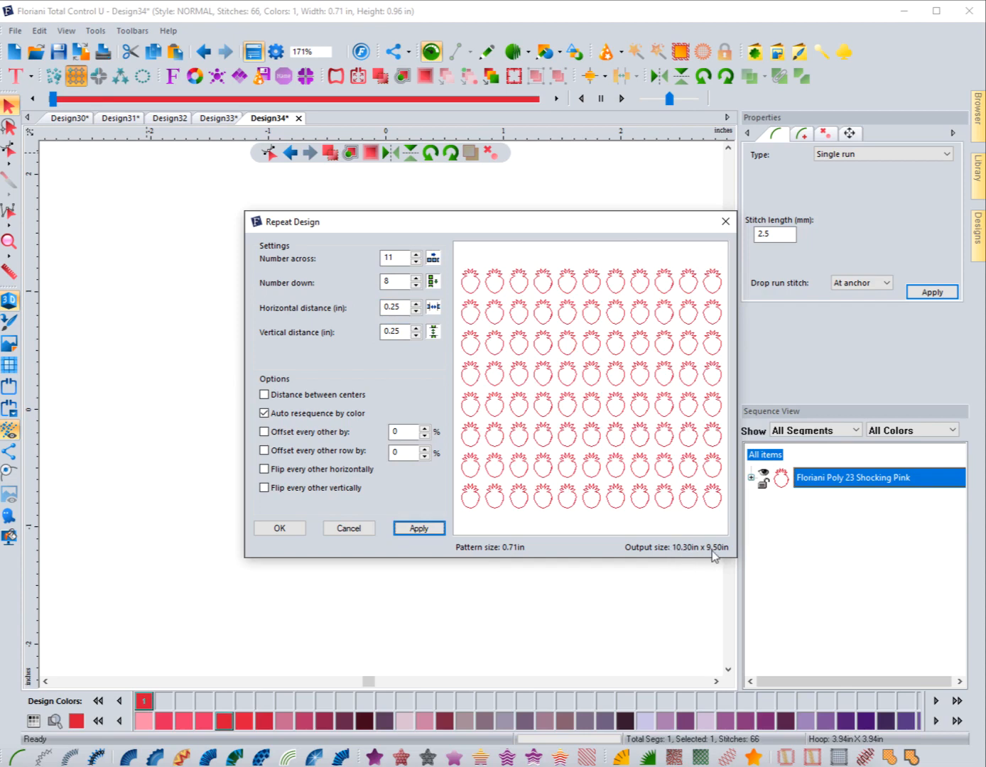
Step: Change the repeat grid to 8 across and 8 down
click(417, 263)
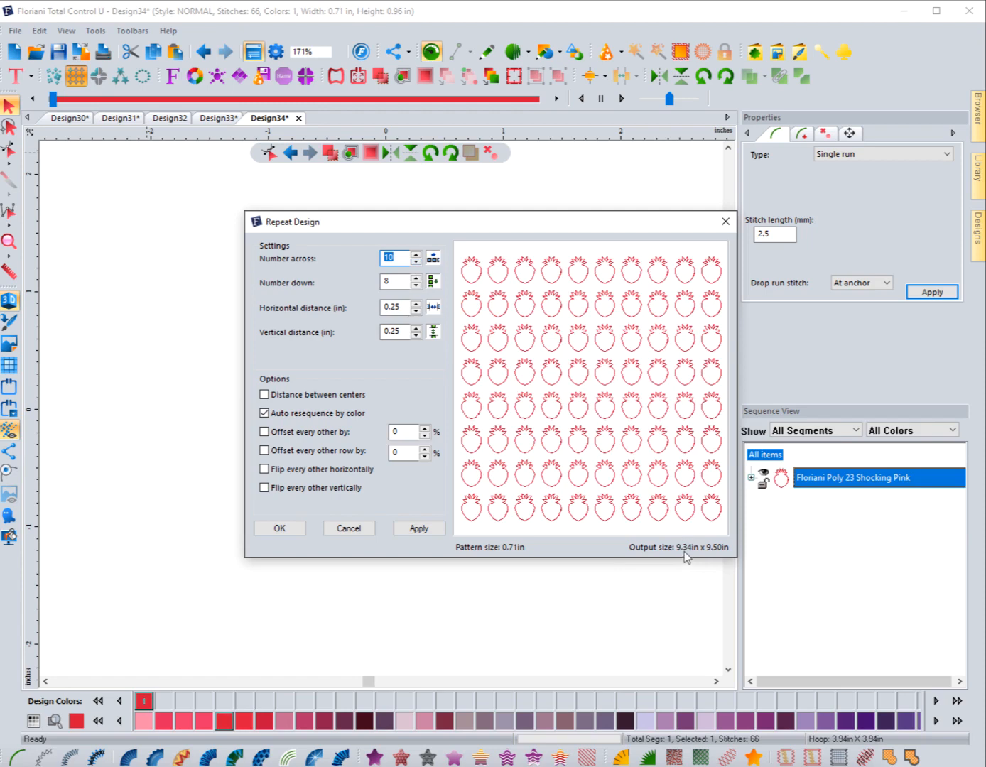
click(417, 265)
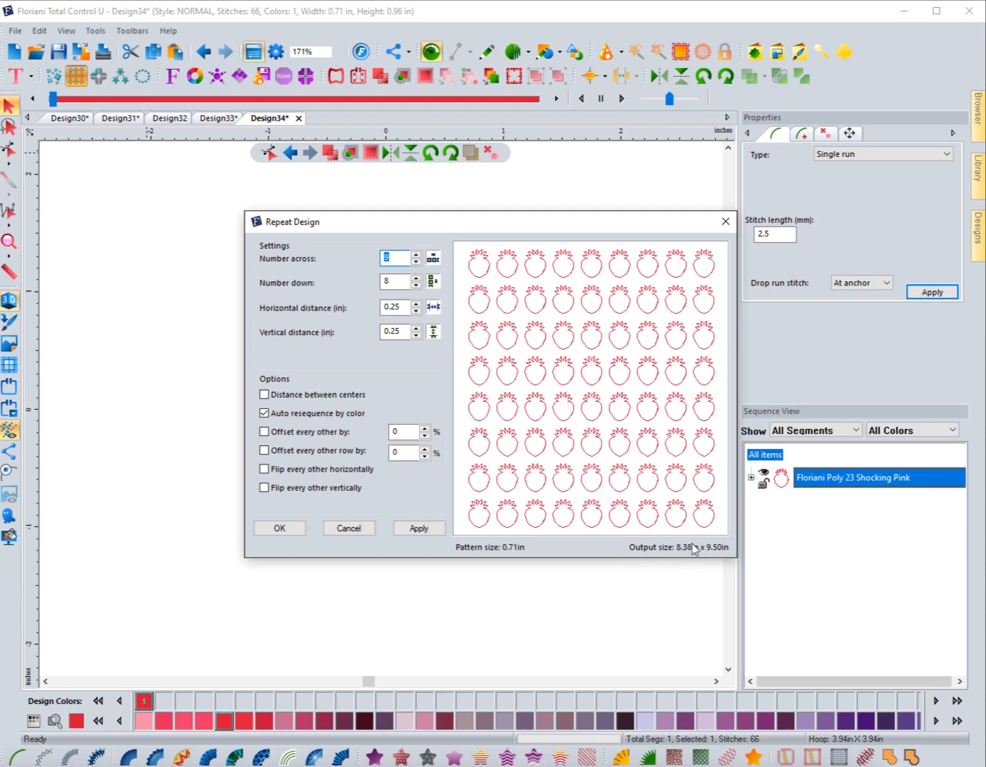
click(417, 262)
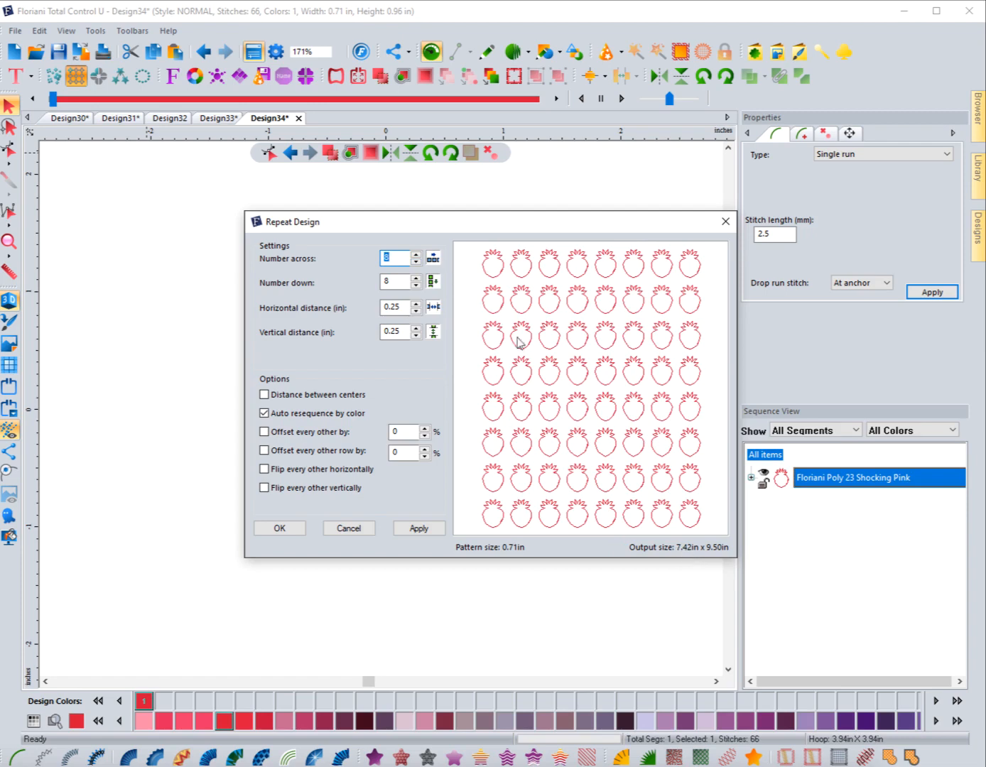
click(416, 285)
click(417, 285)
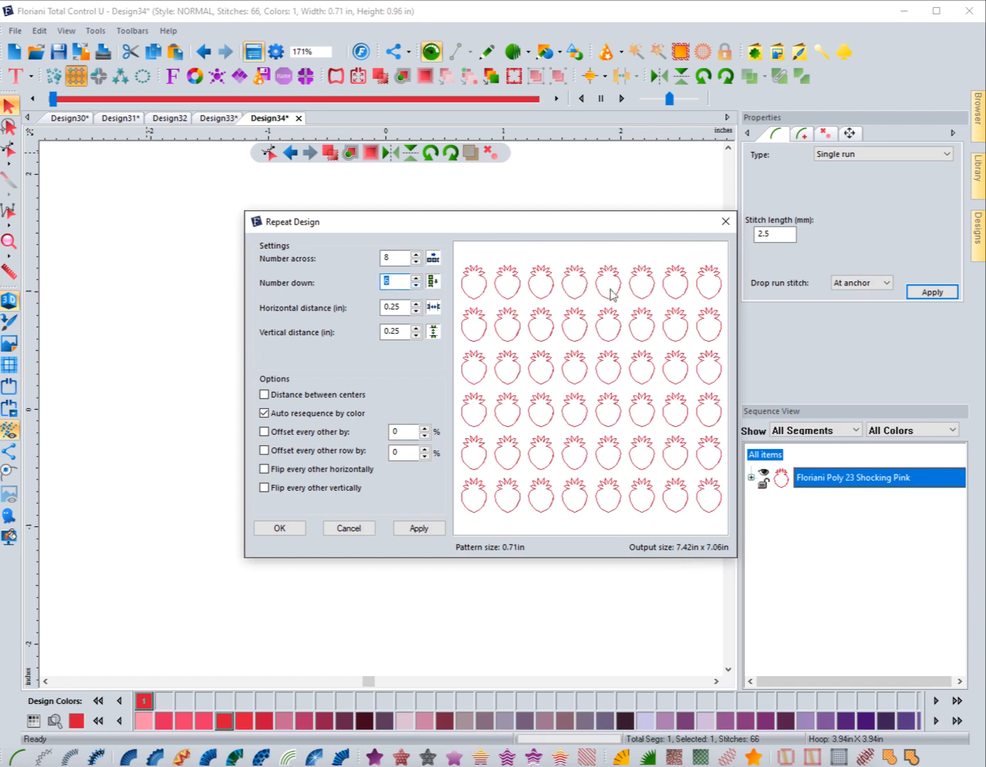
click(416, 278)
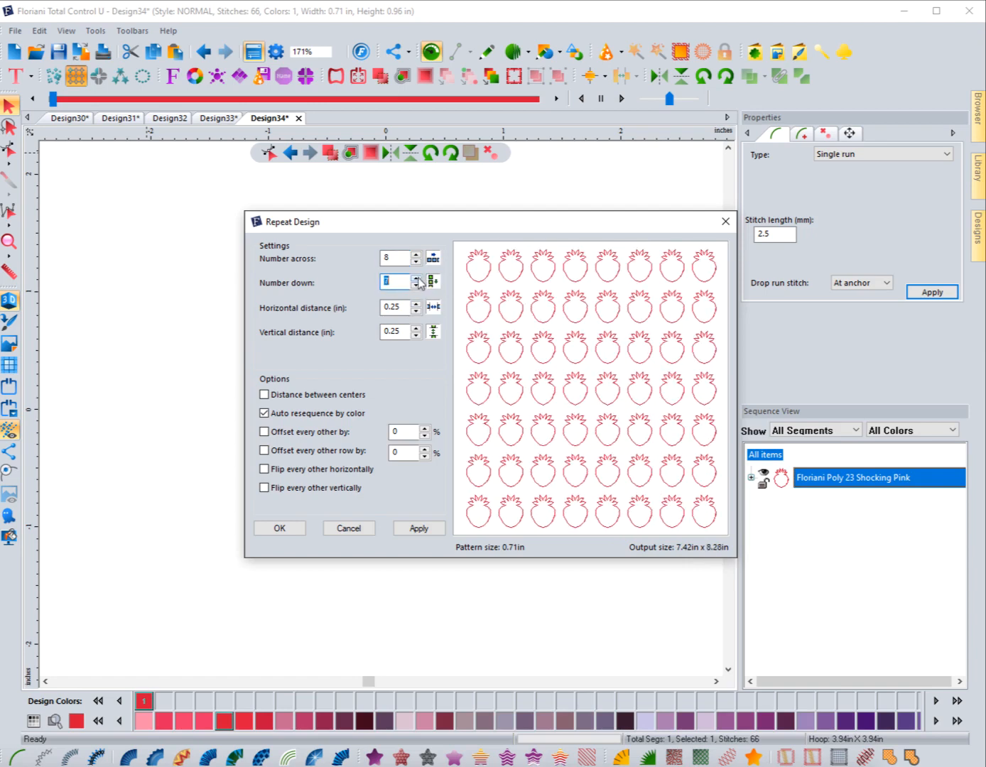
click(416, 277)
Step: Set the horizontal and vertical distances to 0 in so the strawberries touch, and update the preview
key(Tab)
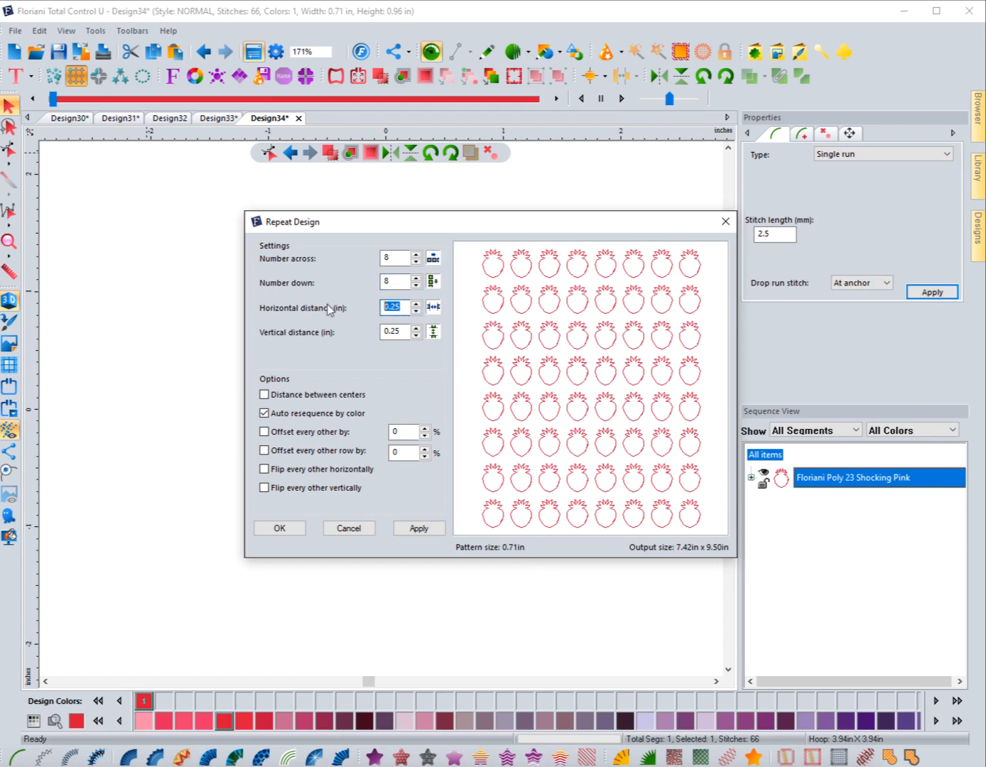
text(0)
key(Tab)
text(0)
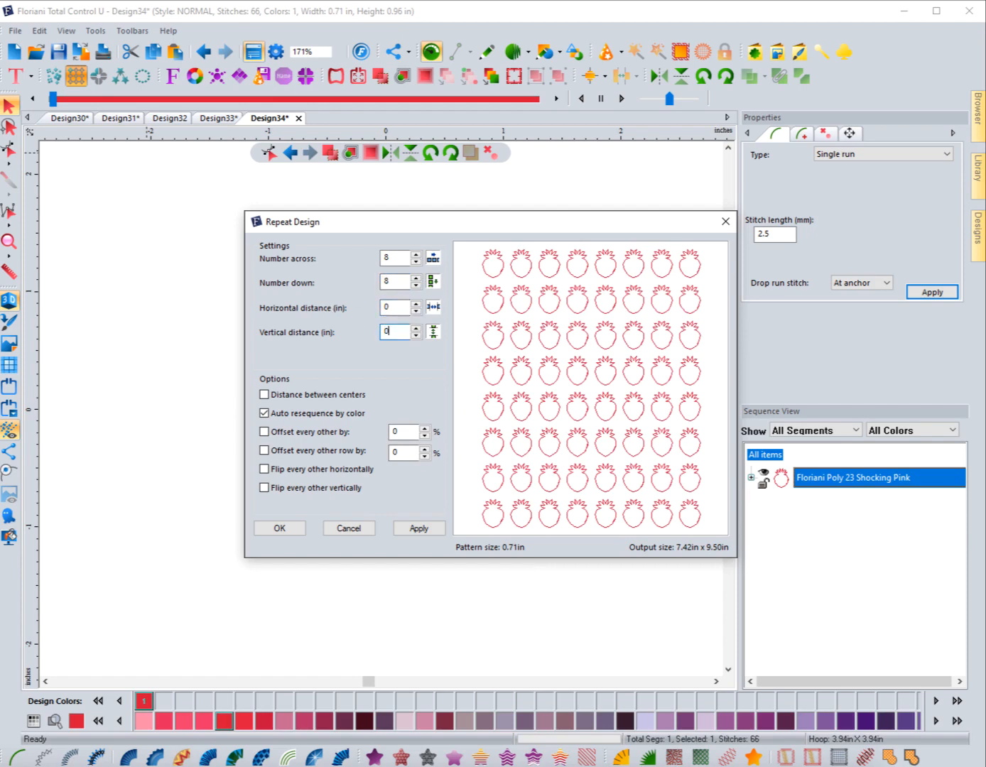
click(419, 527)
Step: Raise the number of strawberries across to 11
click(417, 257)
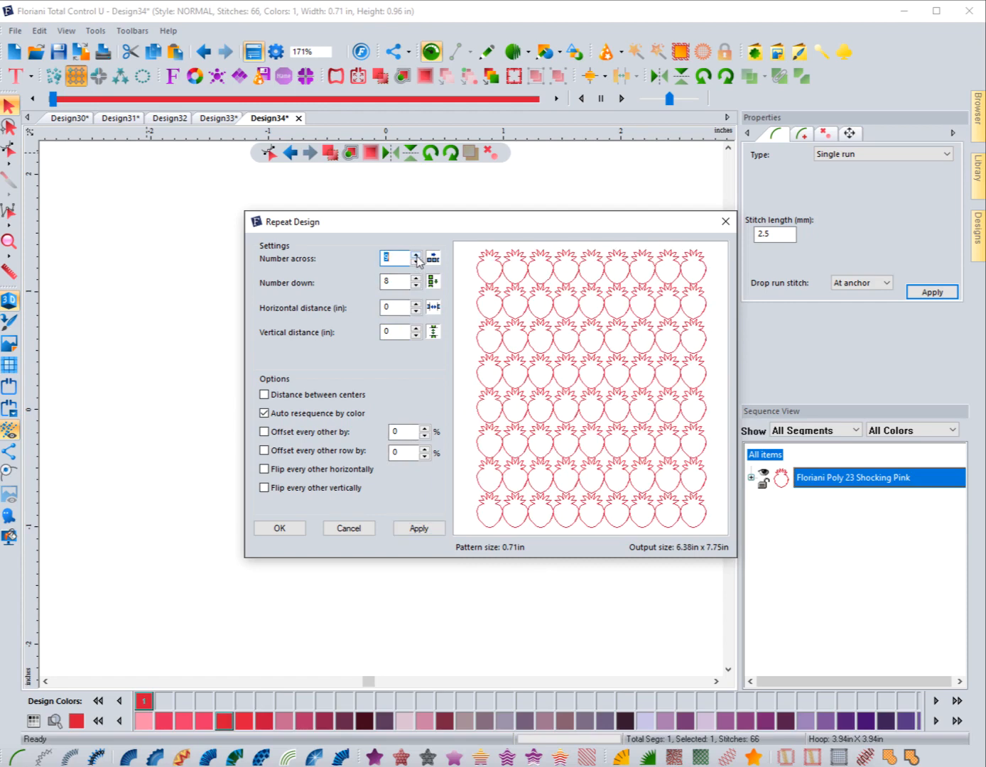
click(417, 256)
click(416, 256)
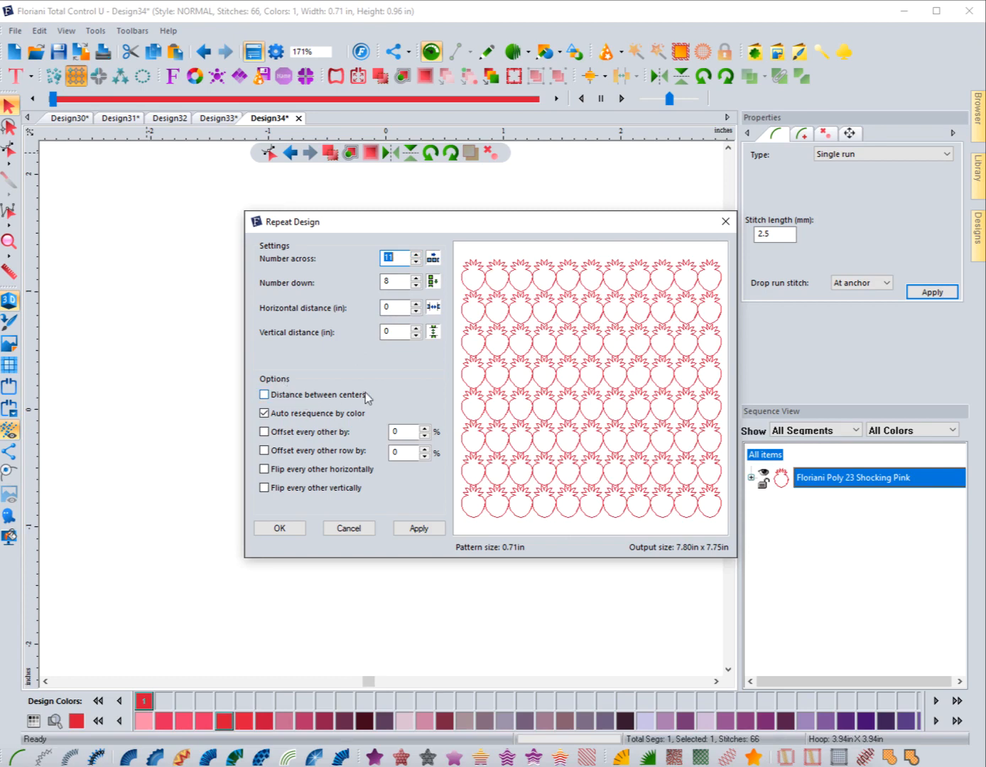
Step: Measure spacing as distance between centers, set the horizontal distance to 1 in, and update the preview
click(302, 395)
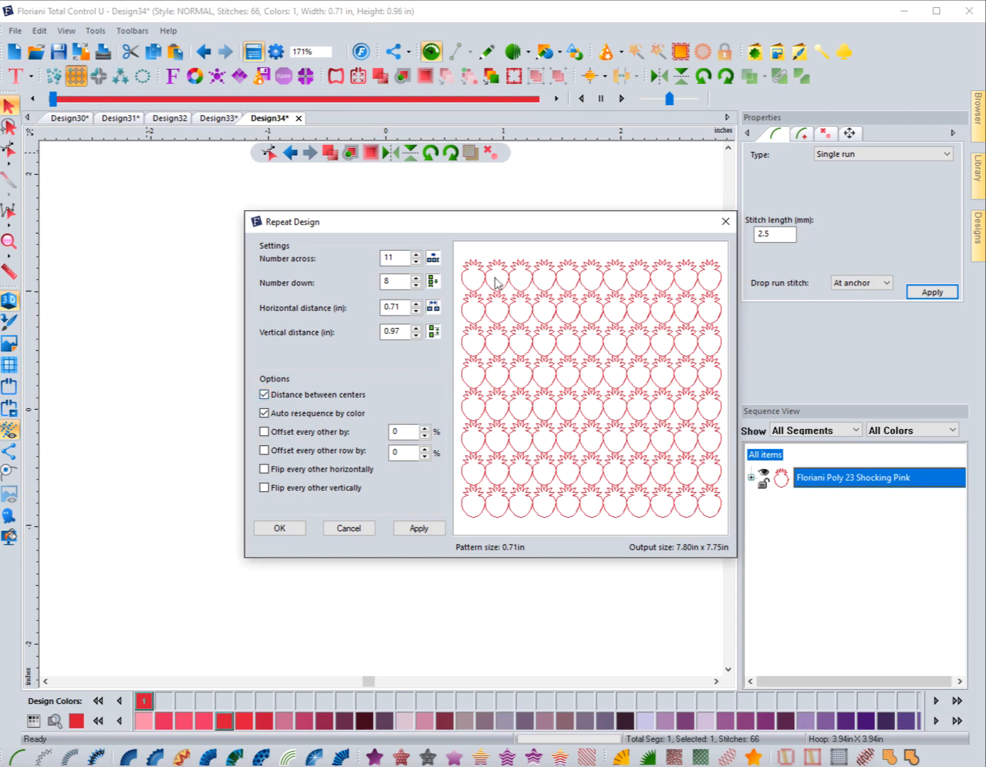
click(264, 394)
click(264, 394)
drag(400, 307, 391, 313)
drag(405, 306, 370, 306)
text(1)
click(418, 528)
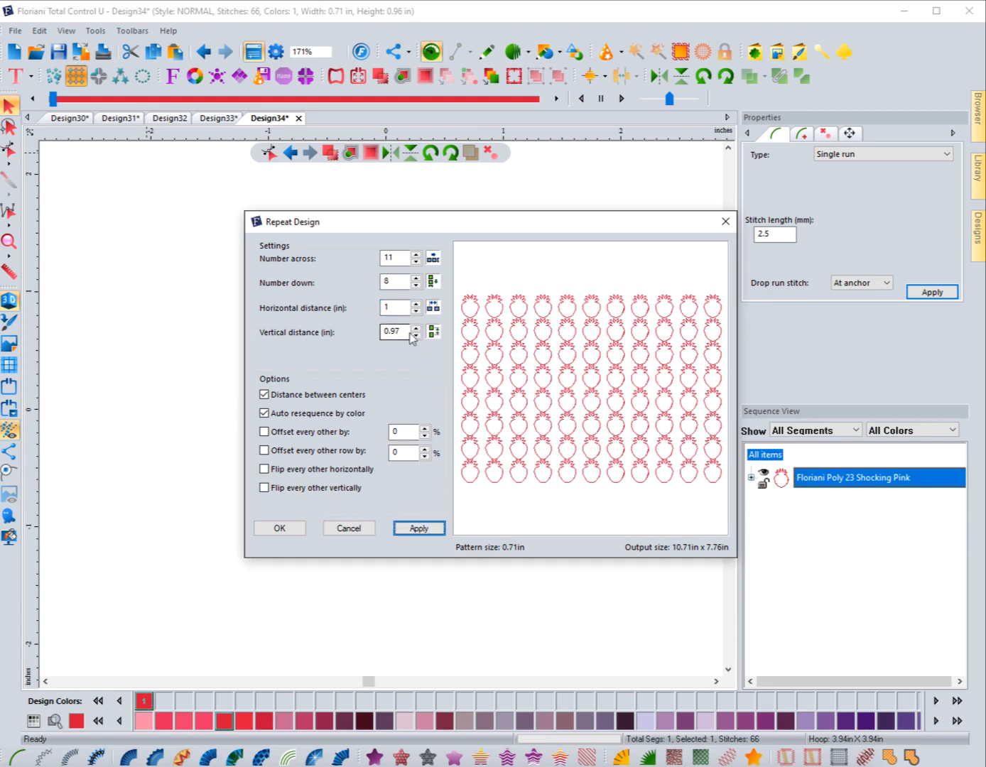
Step: Turn off distance between centers, reset the horizontal distance to 0 in, and update the preview
click(276, 395)
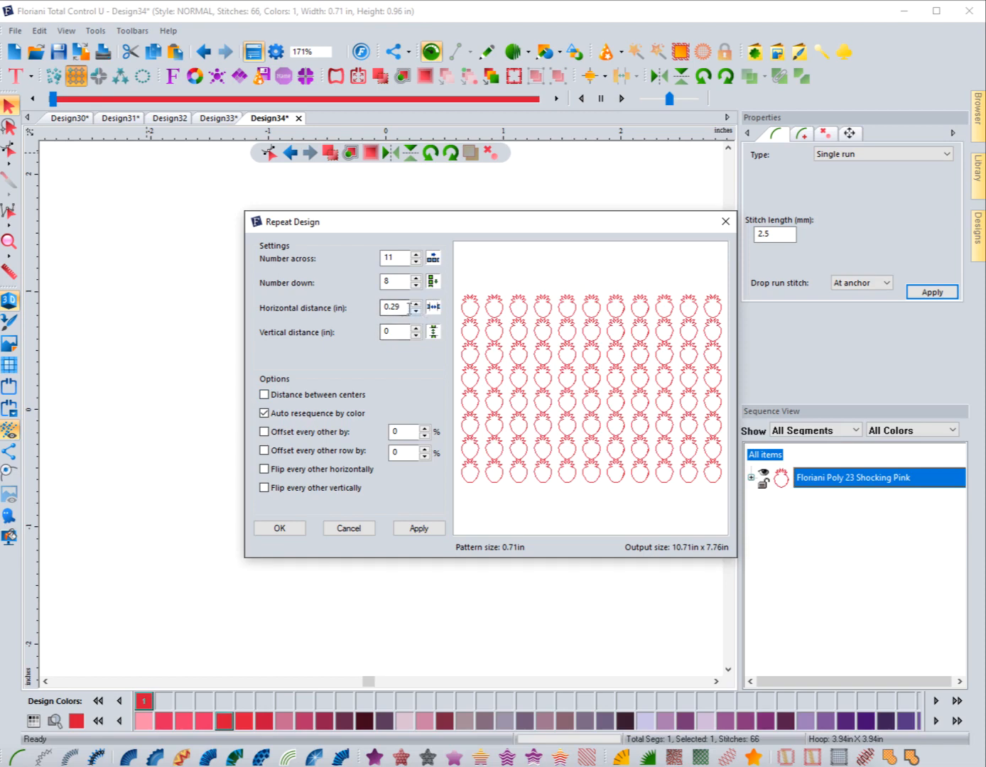
drag(409, 311, 353, 317)
text(0)
click(420, 528)
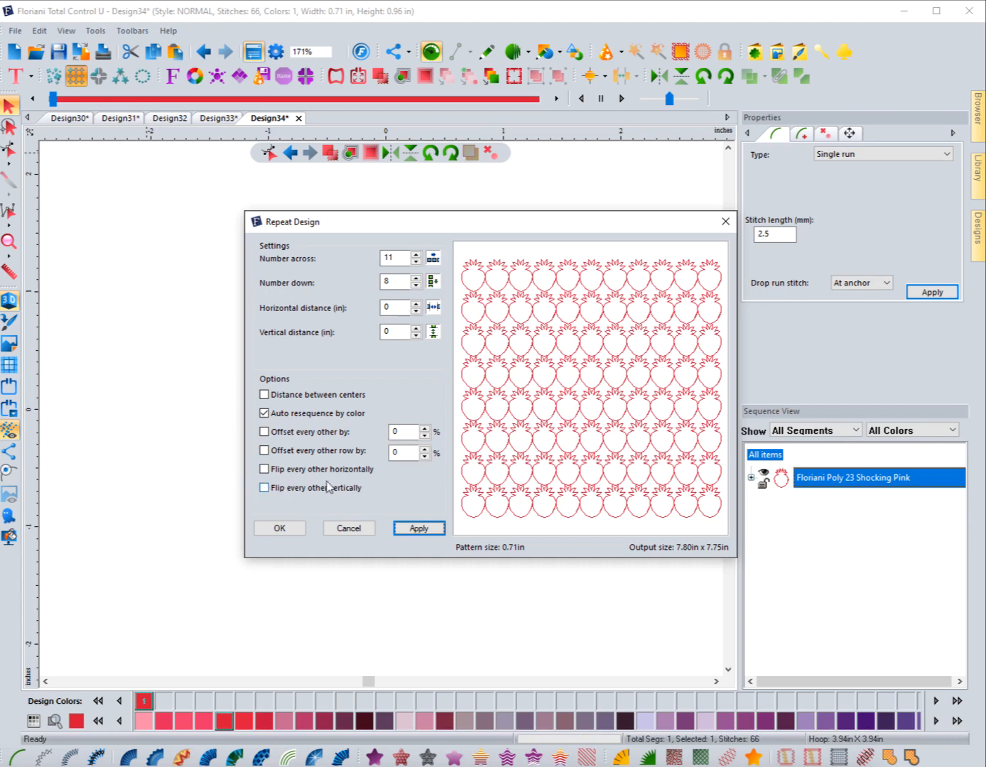
Step: Preview flipping every other strawberry horizontally and then vertically, switching each flip option off again
click(265, 469)
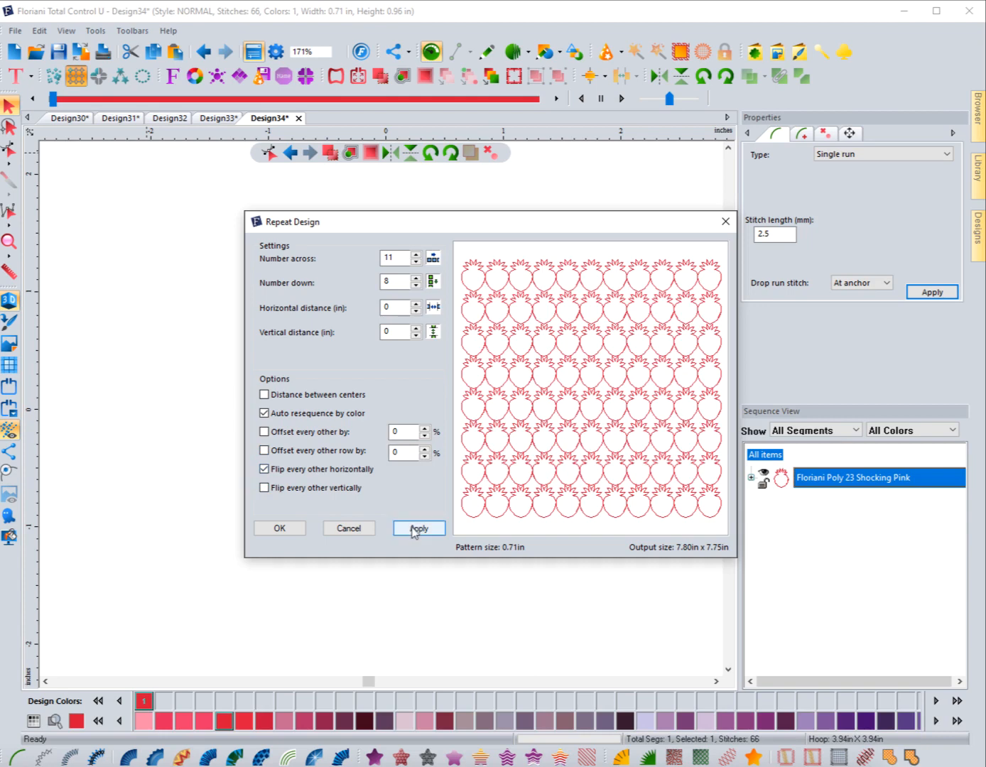
click(416, 531)
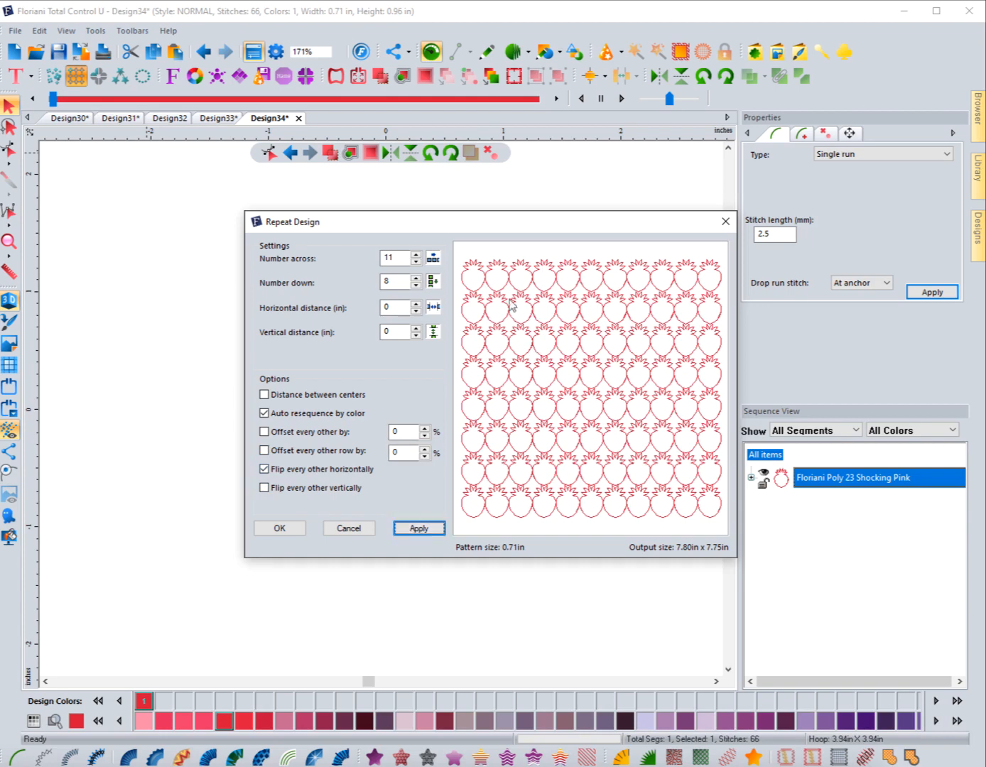
click(265, 469)
click(264, 488)
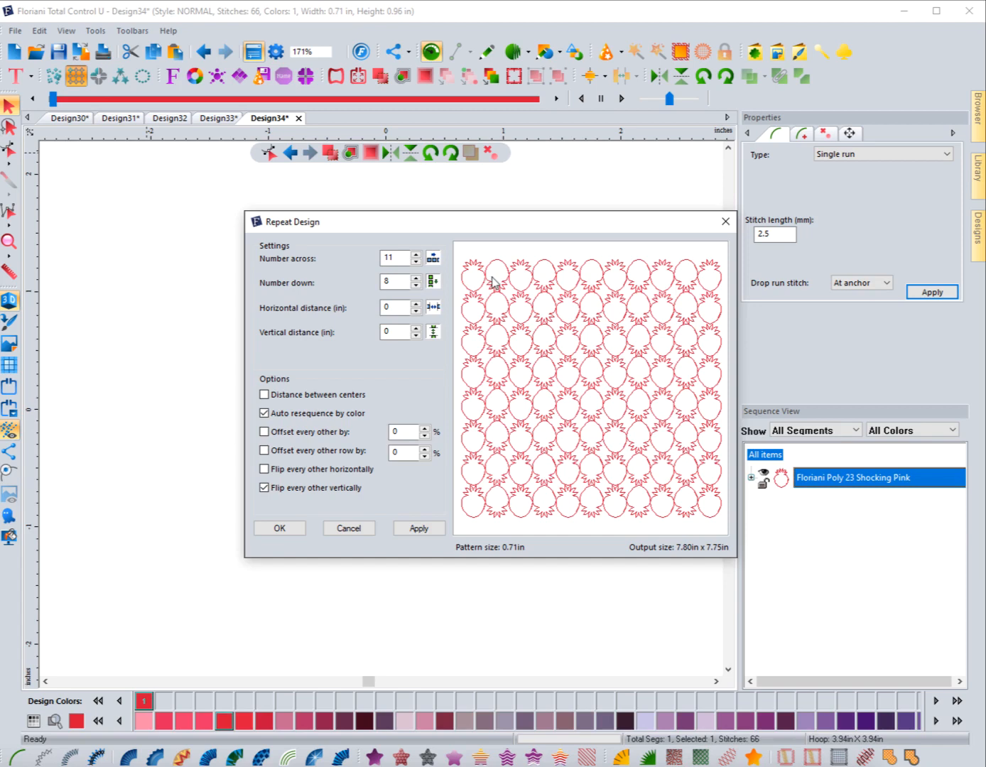
click(265, 488)
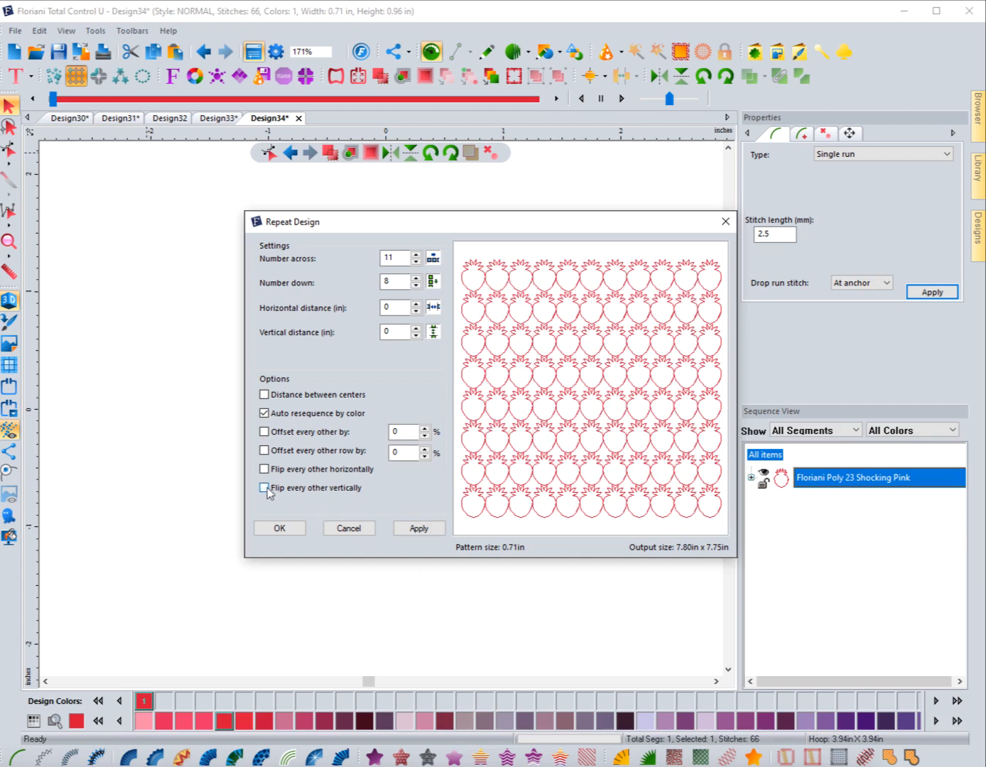
Step: Preview offsetting every other strawberry by 50%, switch that offset off again, and reset its value to 0%
click(265, 432)
text(50)
click(432, 529)
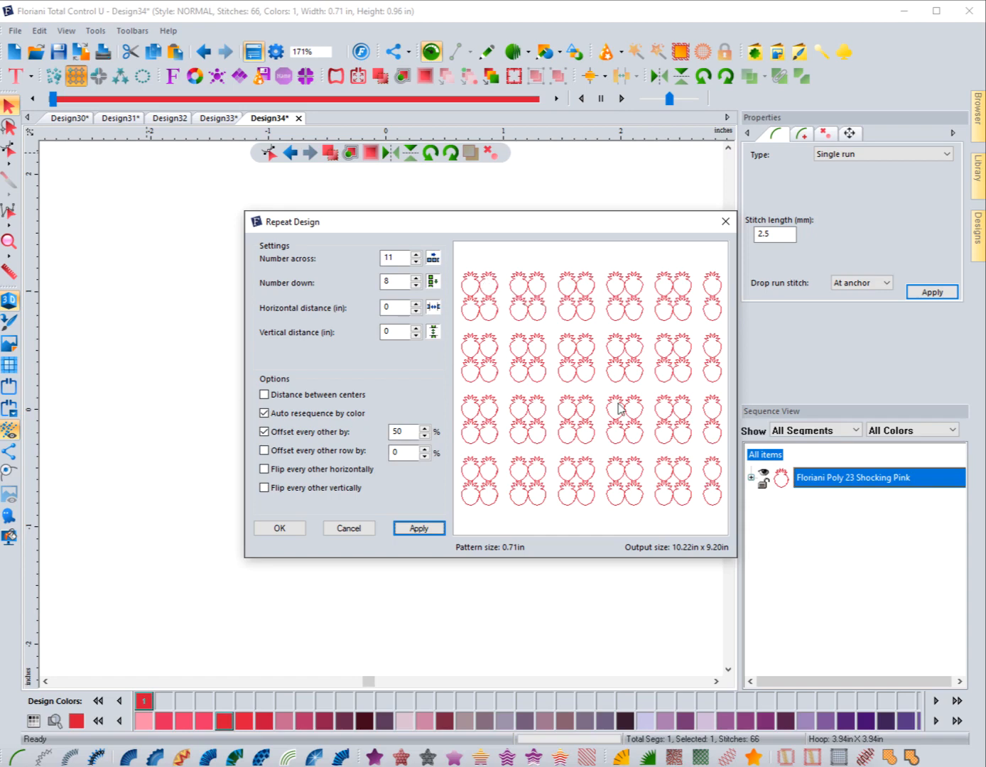
click(264, 432)
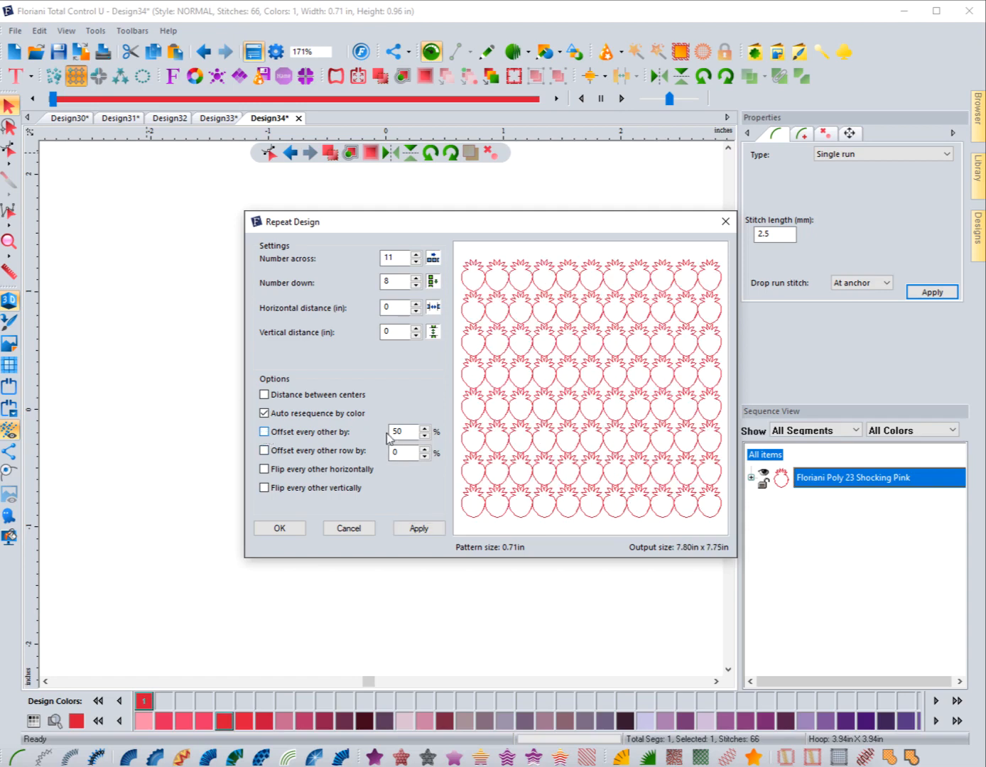
drag(410, 431, 369, 431)
text(0)
Step: Offset every other row of strawberries by 50% and update the preview
drag(399, 453, 370, 446)
text(50)
click(416, 529)
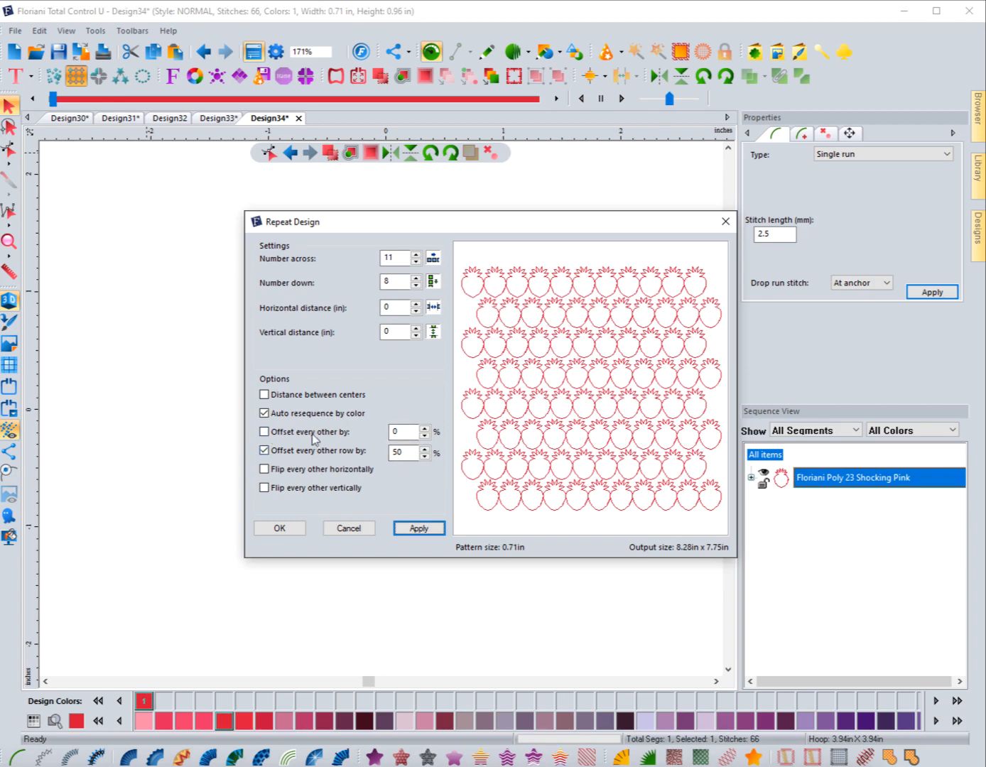
Step: Increase the offset of every other row to 75% and update the preview
double_click(398, 452)
text(75)
click(415, 529)
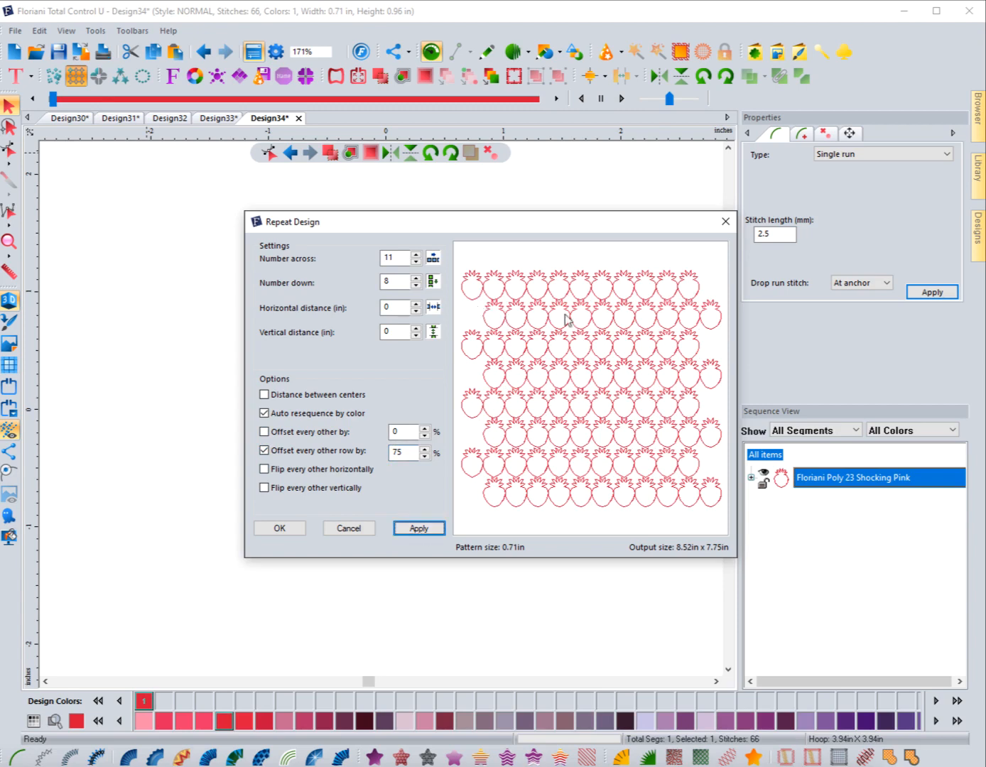
Step: Reset the row offset to 0%, update the preview, and turn off the option that offsets every other row
double_click(402, 452)
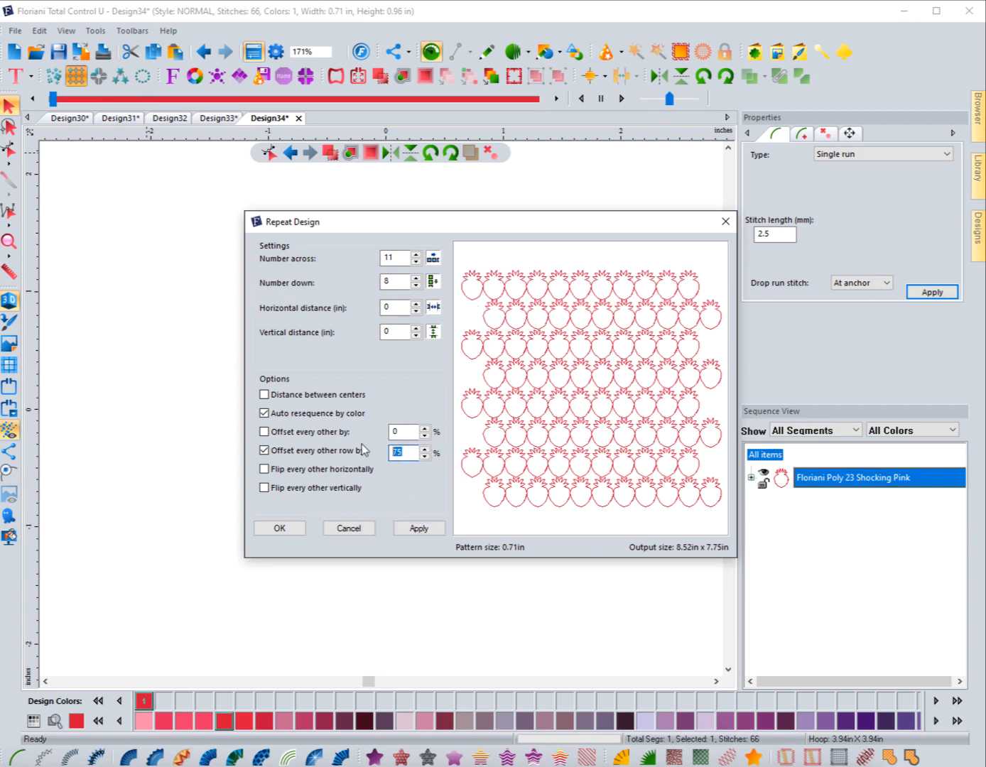
text(0)
click(419, 529)
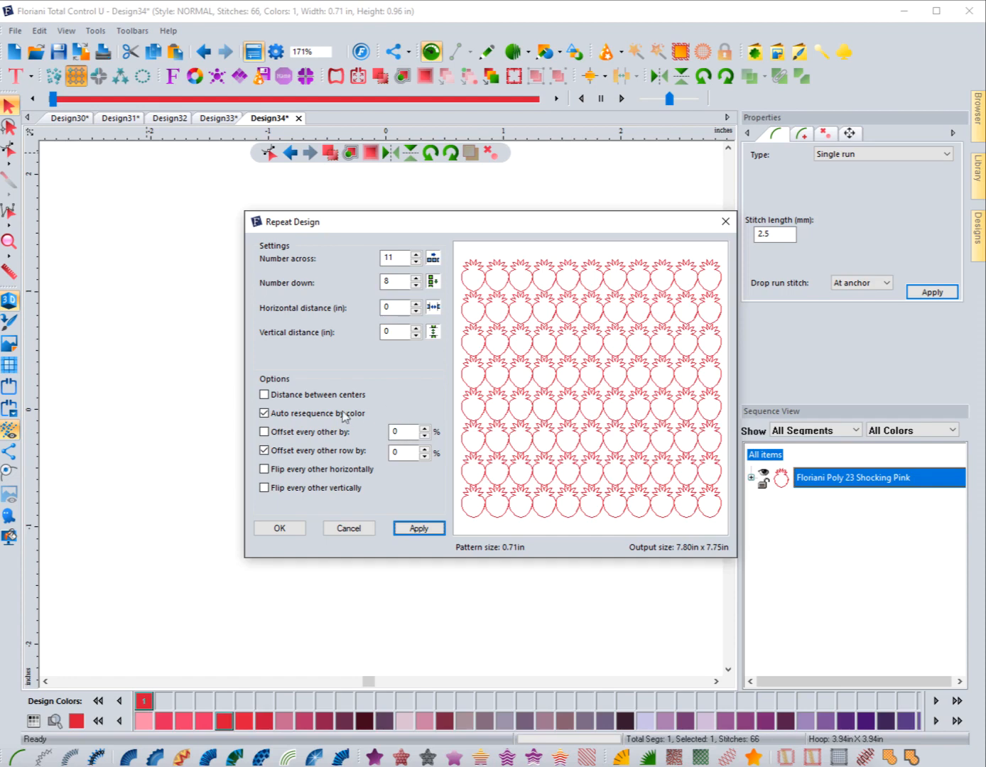
click(263, 450)
Step: Flip every other strawberry vertically, create the repeat pattern with these settings, and clear the selection
click(265, 489)
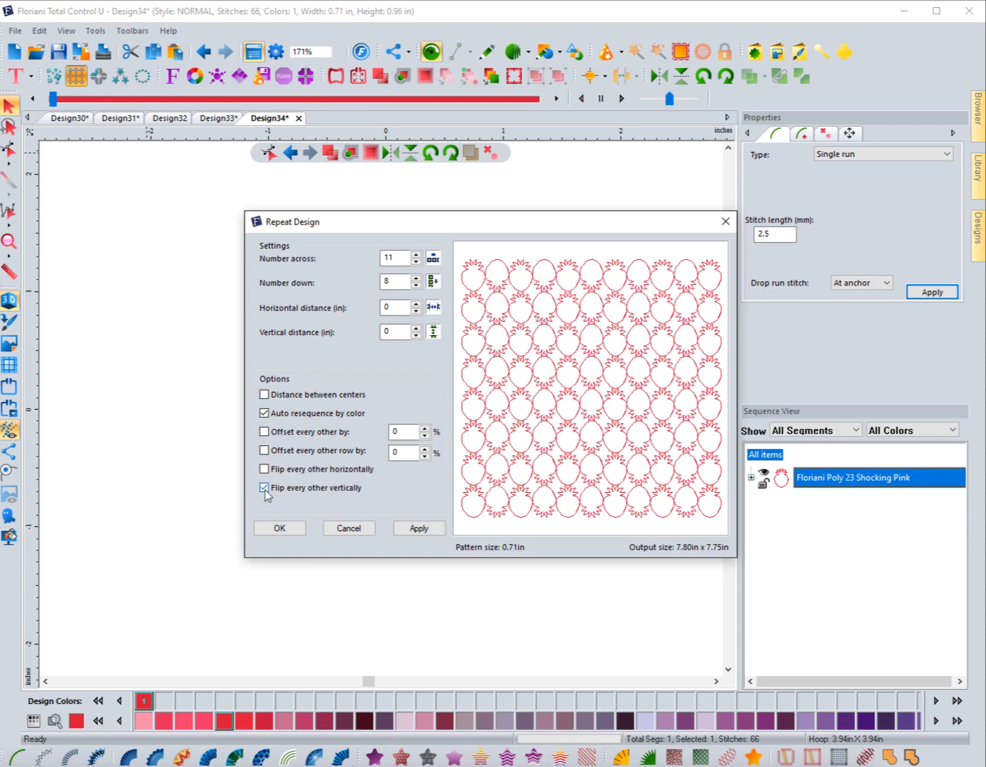
click(282, 528)
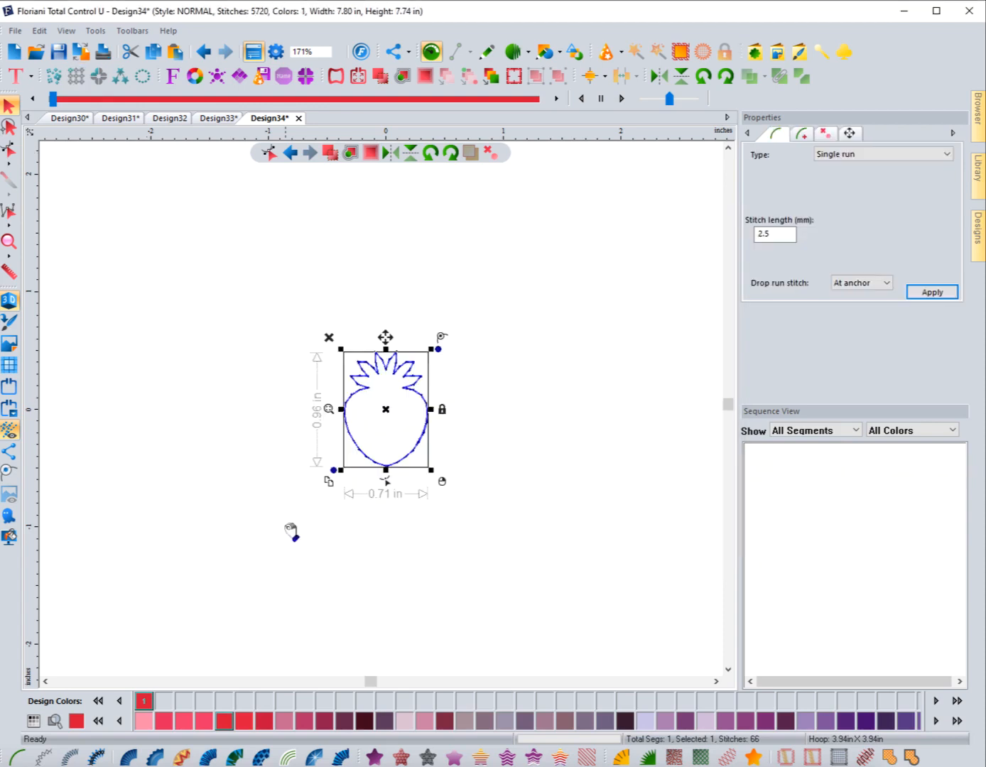
click(675, 378)
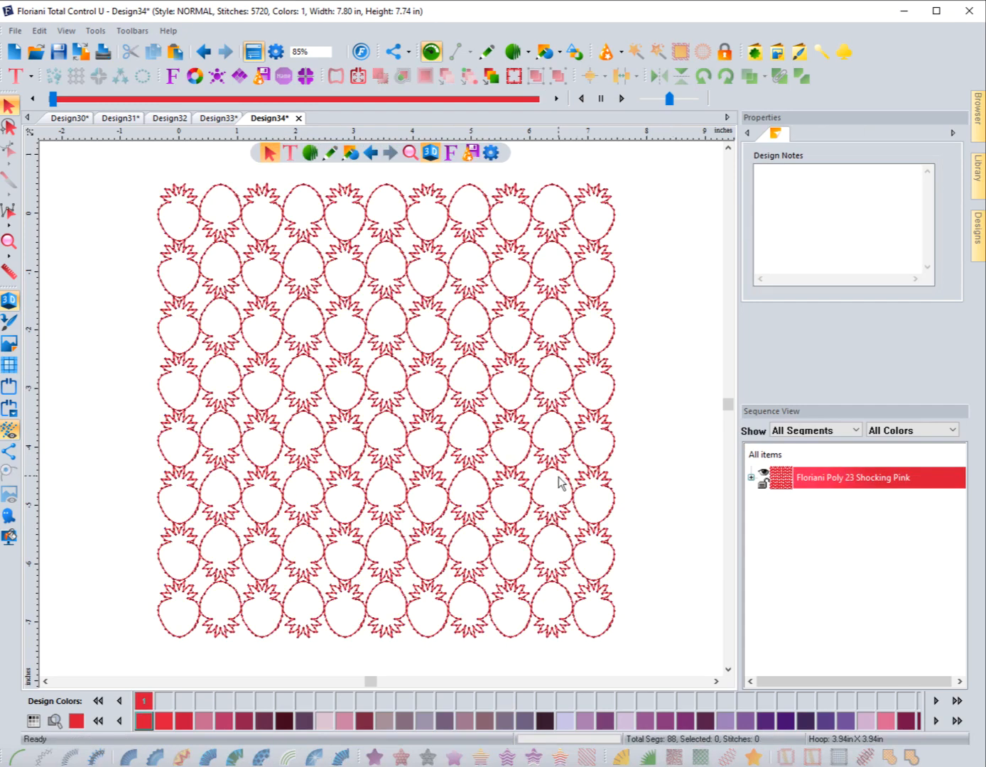
Step: Expand the Floriani Poly 23 Shocking Pink color in the sequence, look through its individual runs, and collapse it again
click(752, 478)
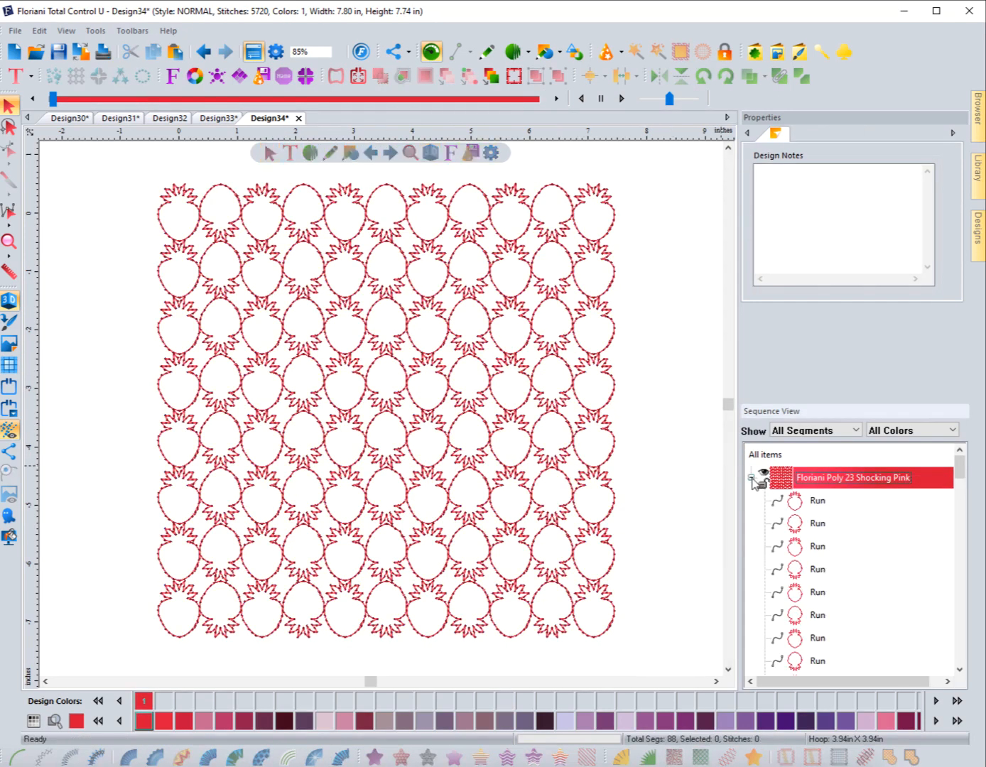
scroll(834, 602, down, 3)
scroll(834, 603, down, 5)
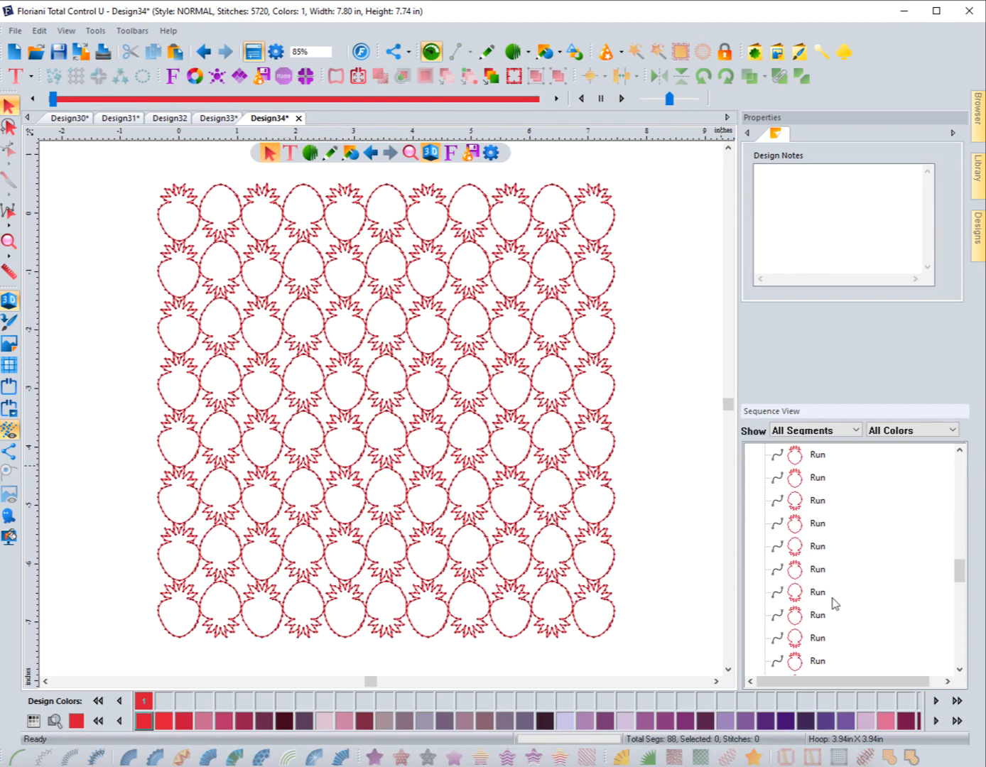
scroll(834, 601, up, 15)
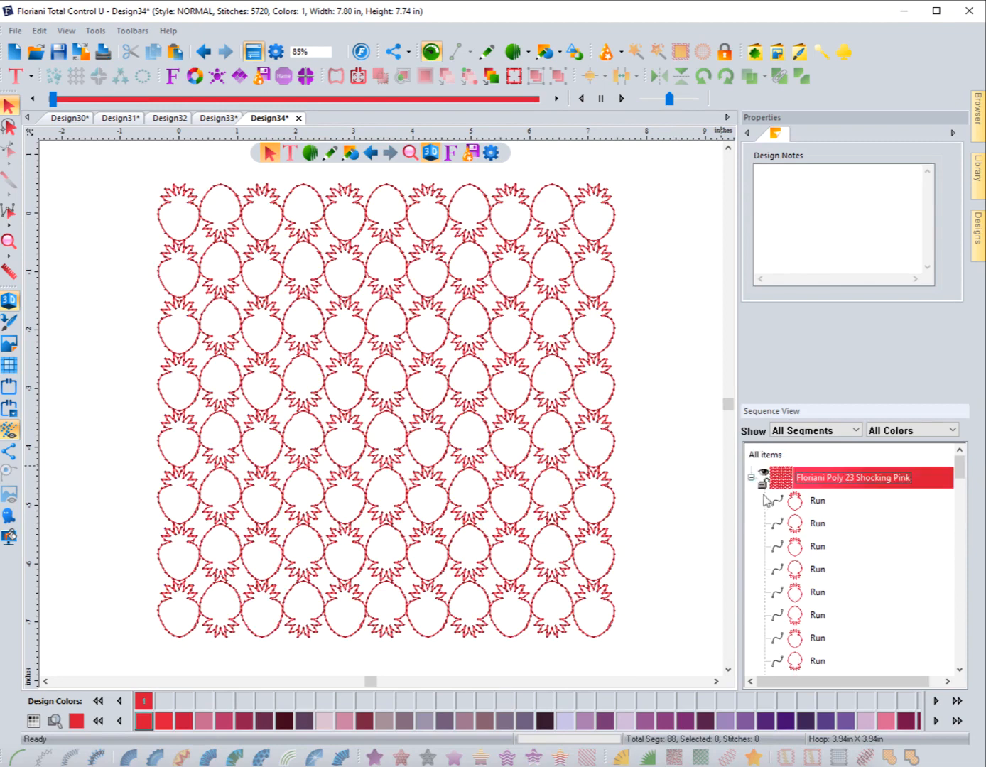
click(752, 478)
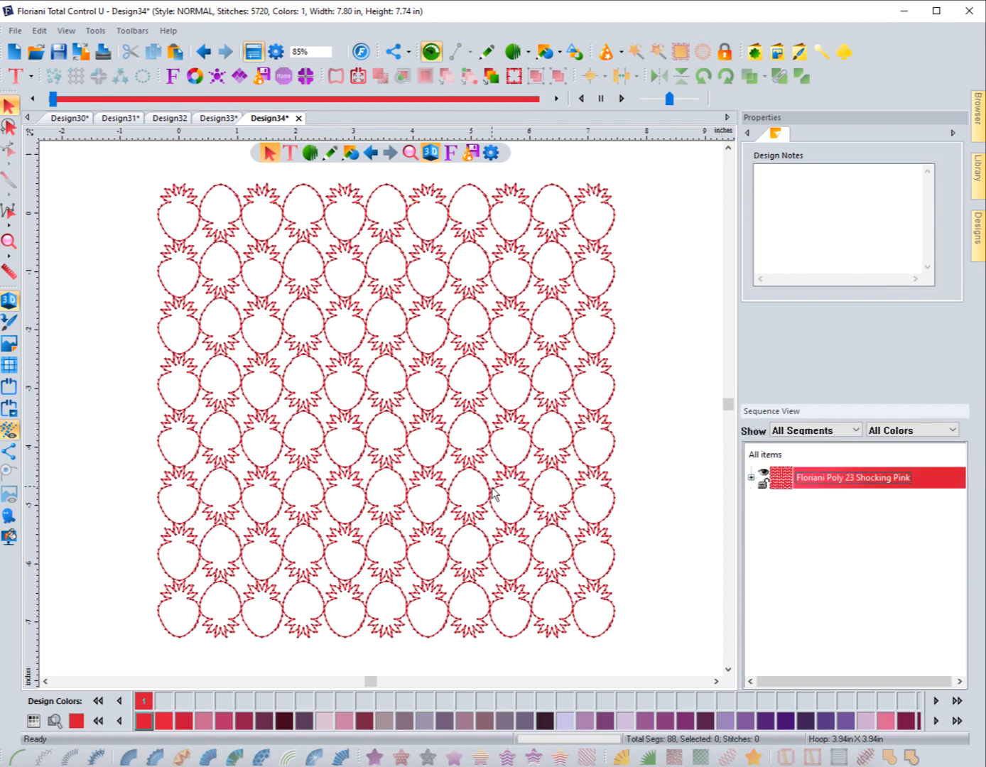
Step: Switch off the 3D stitch view and apply Sequence to all the strawberries in the grid
click(8, 301)
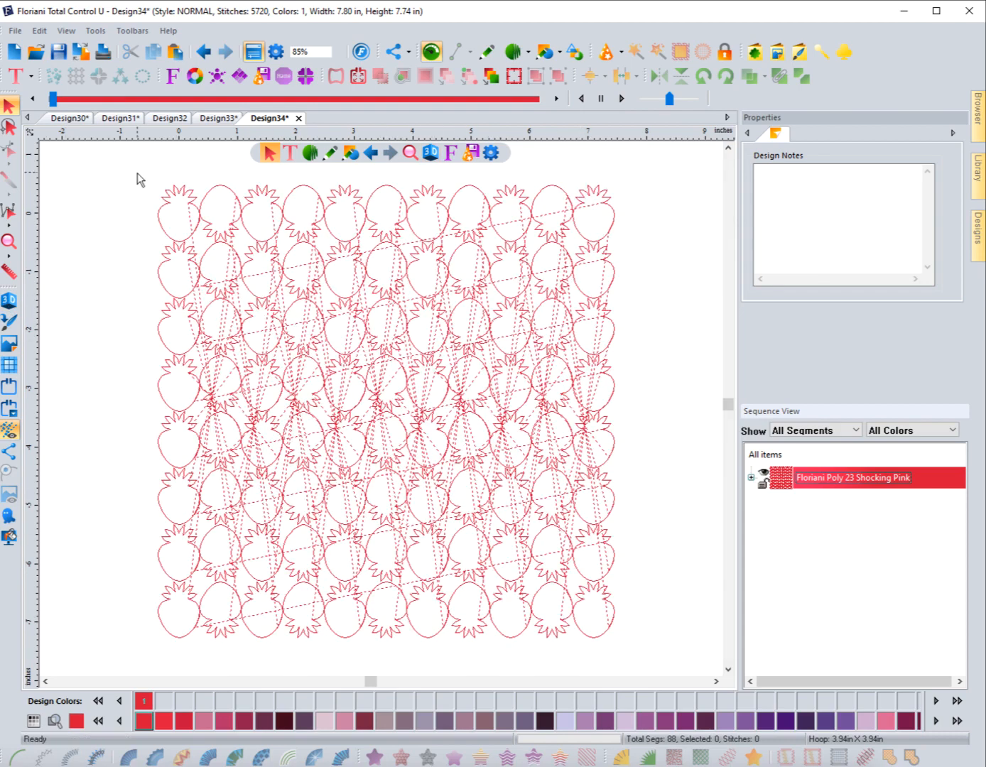
drag(138, 172, 649, 658)
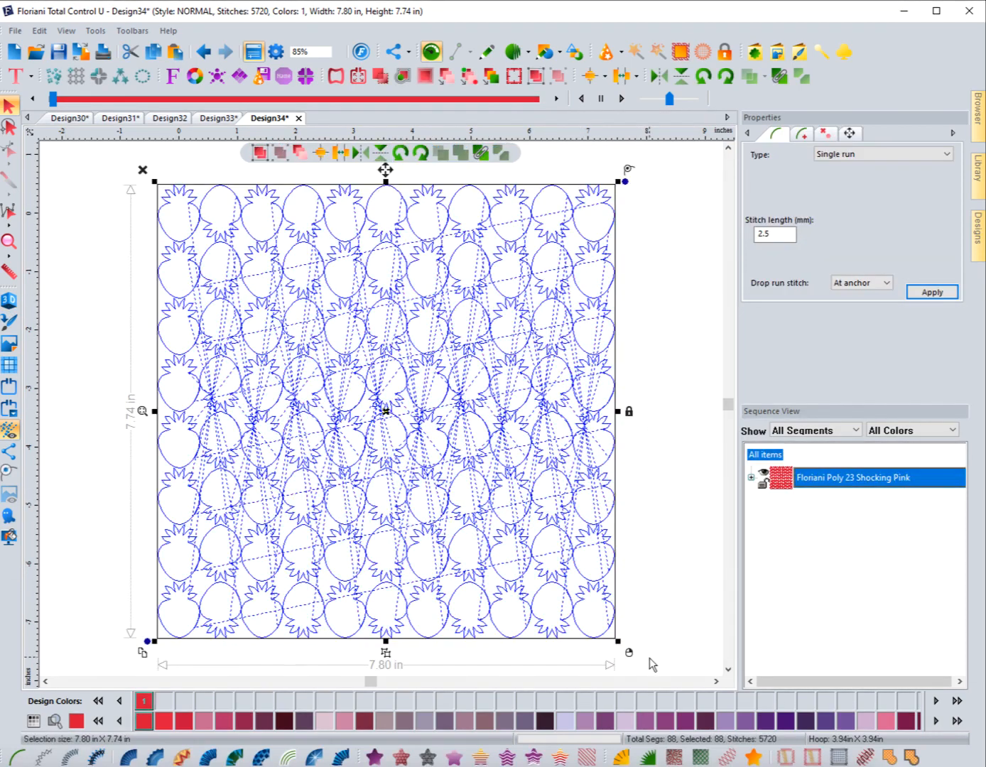
click(448, 78)
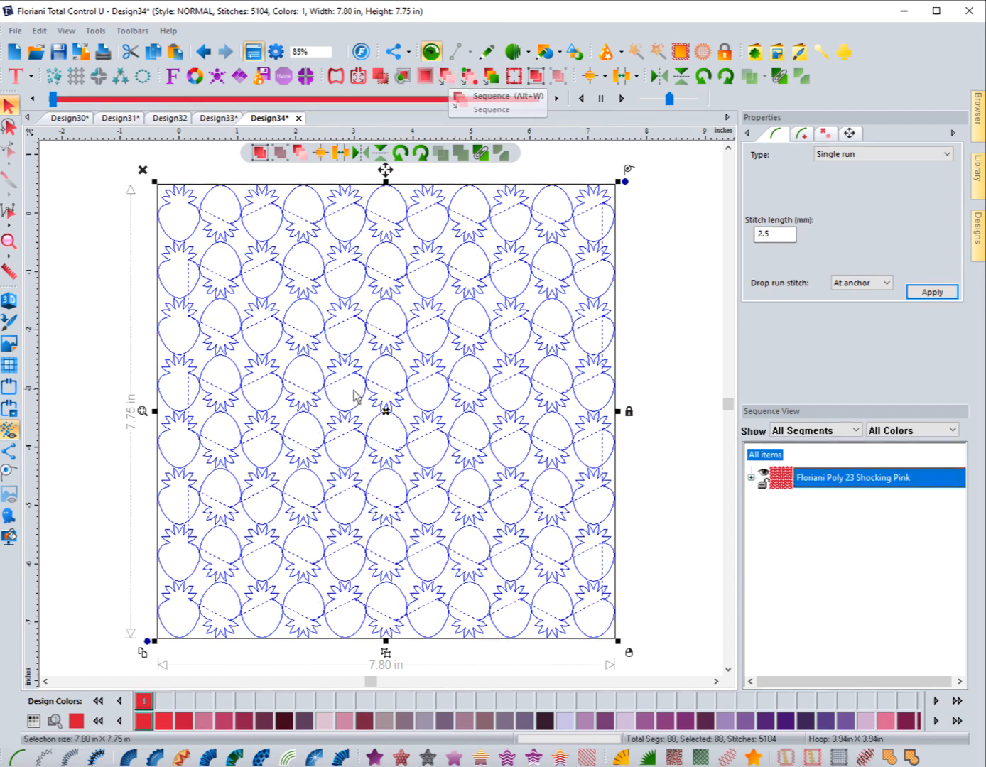
Step: Apply branching to the selected strawberries to eliminate the jumps between them, and clear the selection
click(469, 77)
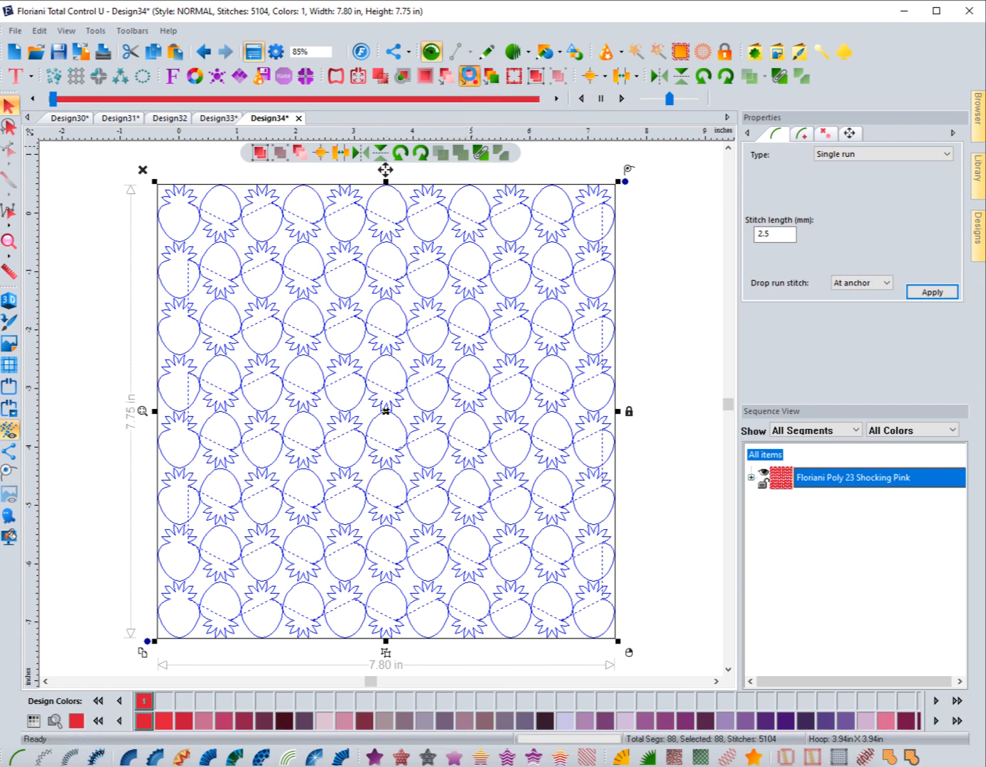
click(651, 313)
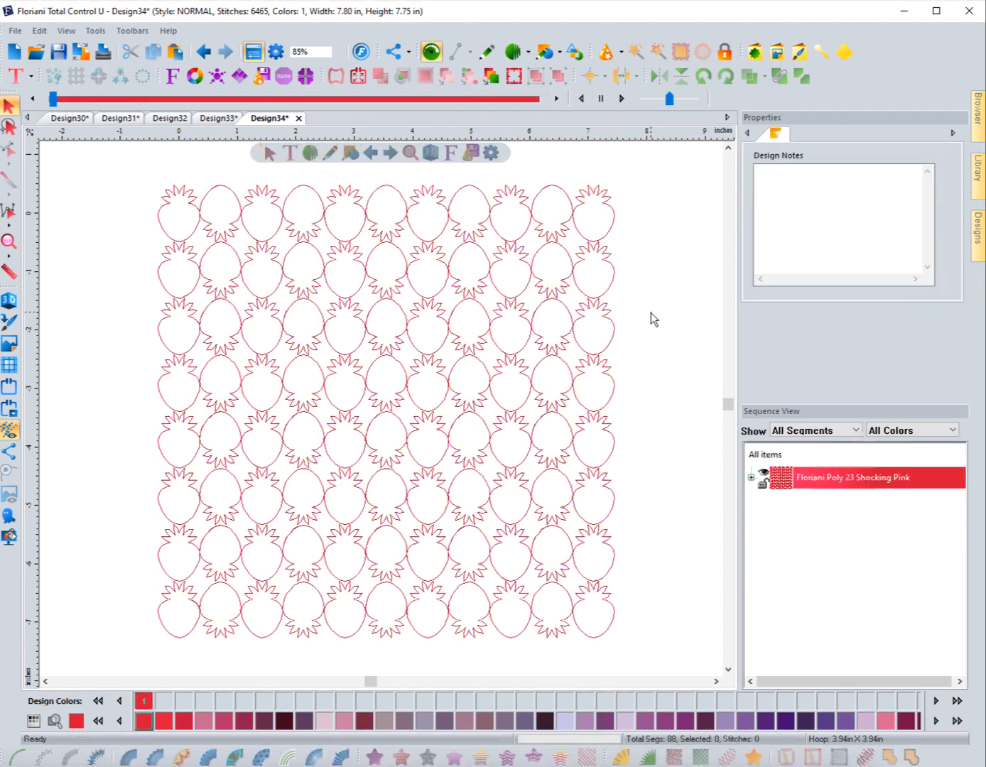
Step: Scrub through the pattern's stitch-out order and check the first strawberry's run in the sequence
click(57, 100)
drag(59, 100, 501, 91)
click(8, 107)
click(157, 213)
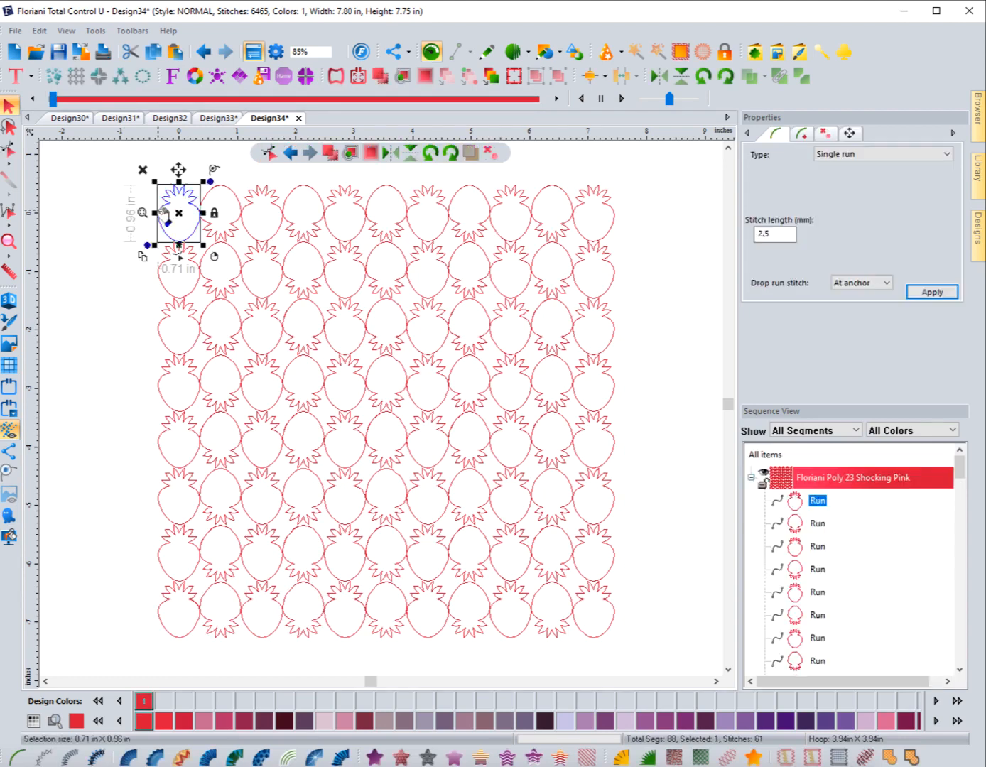
click(116, 233)
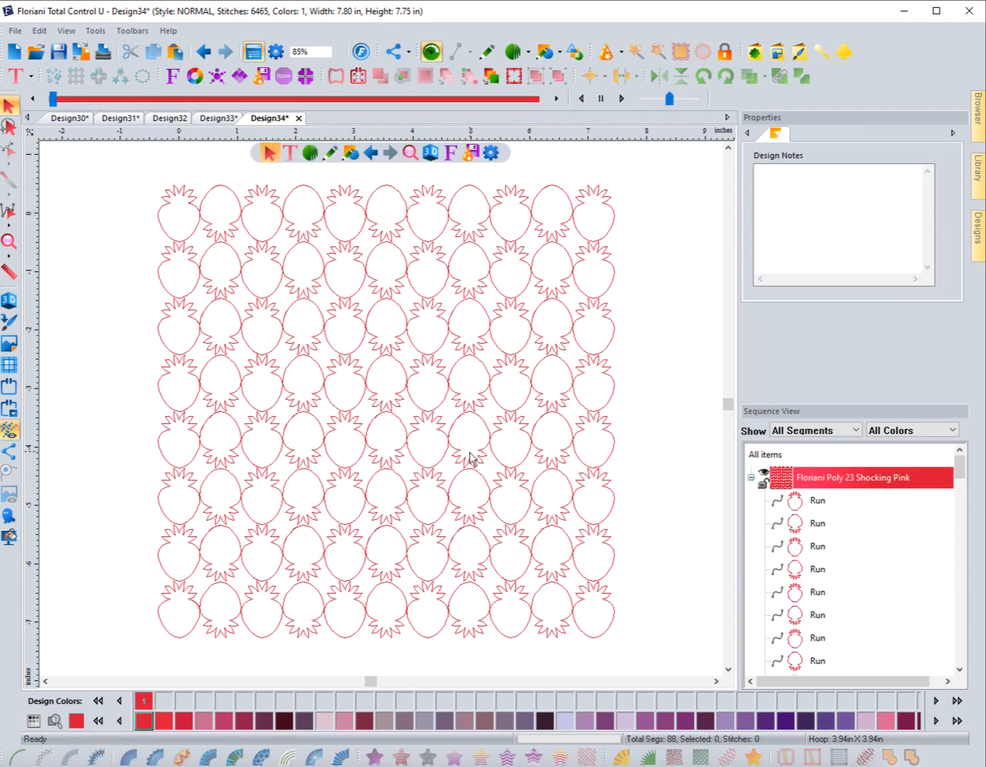